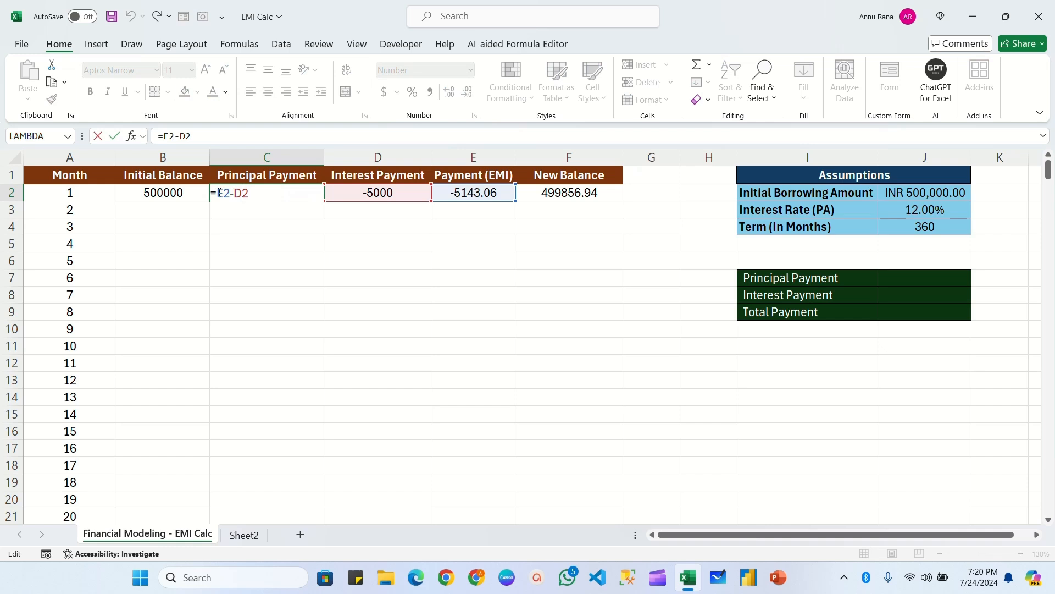
Step: Wrap the month 1 Principal Payment formula in an IF test: =IF(A2<>"",E2-D2,"")
text(IF(A2<>"",)
click(304, 193)
text(,""))
key(Tab)
Step: Wrap the month 1 Interest Payment formula in the blank-month test: =IF(A2<>"",-($J$3/12)*B2,"")
key(F2)
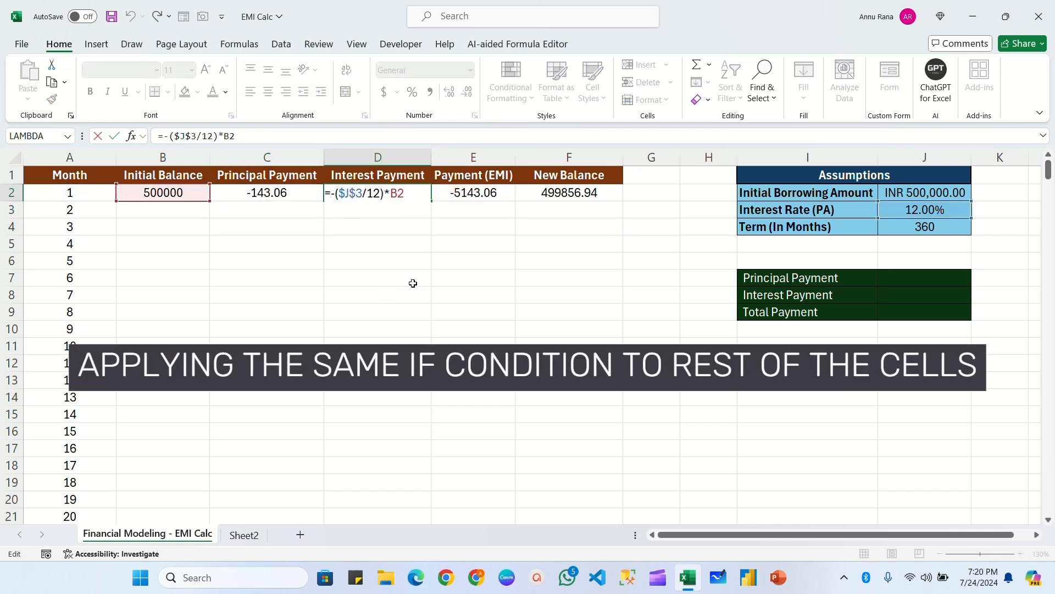
click(328, 193)
text(IF()
click(71, 195)
text(<>"")
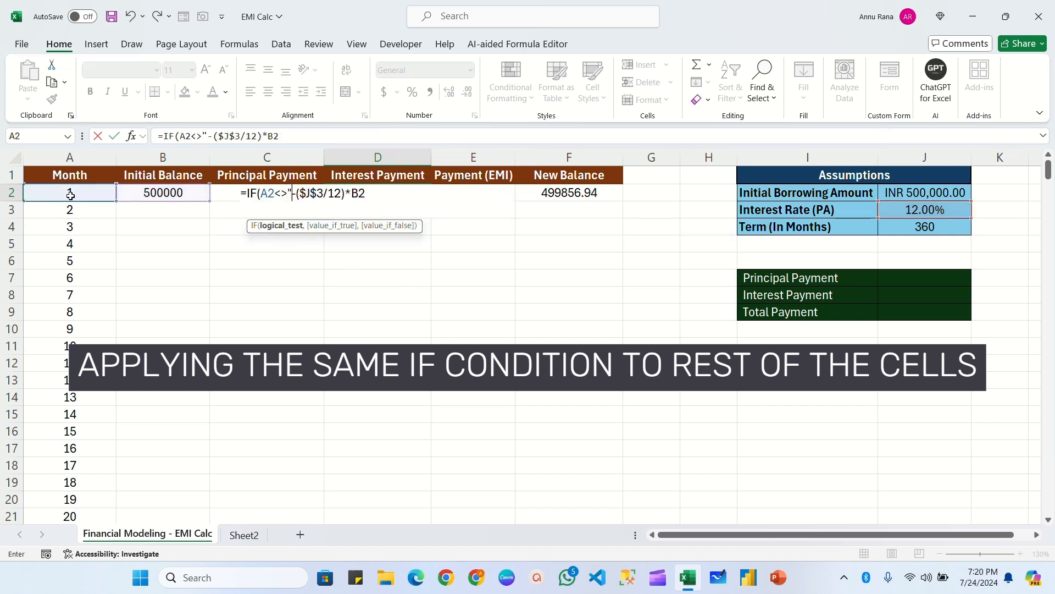
text(,)
click(389, 193)
text(,"")
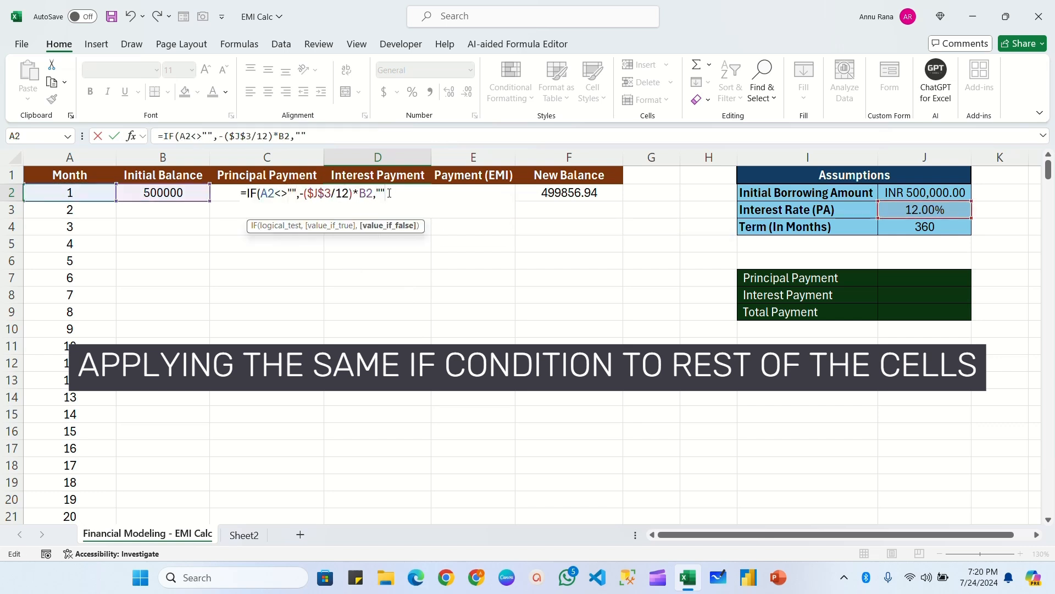
text())
key(Return)
Step: Wrap the month 1 Payment (EMI) formula in the IF test: =IF(A2<>"",PMT($J$3/12,$J$4,$J$2,0),"")
double_click(490, 189)
click(331, 193)
text(IF()
click(71, 193)
text(<>"",)
click(523, 195)
text(,""))
key(Return)
Step: Wrap the month 1 New Balance formula in the IF test: =IF(A2<>"",B2+C2,"")
double_click(524, 194)
text(IF()
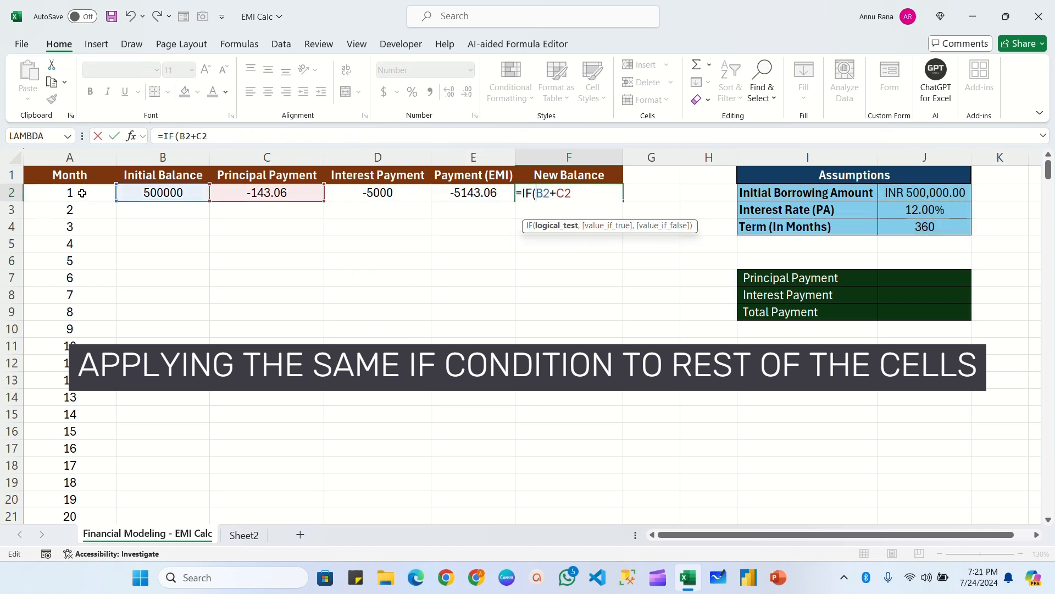
click(82, 193)
text(<>"",)
click(616, 193)
text(,"")
key(Return)
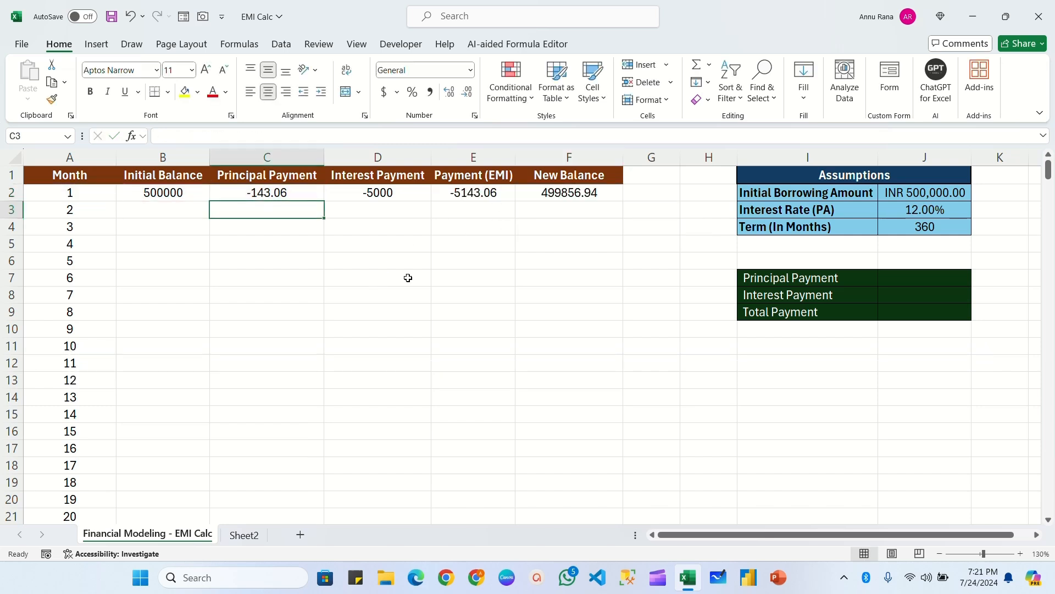
Step: Enter =IF(A3<>"",F2,"") as the month 2 Initial Balance in B3
key(Left)
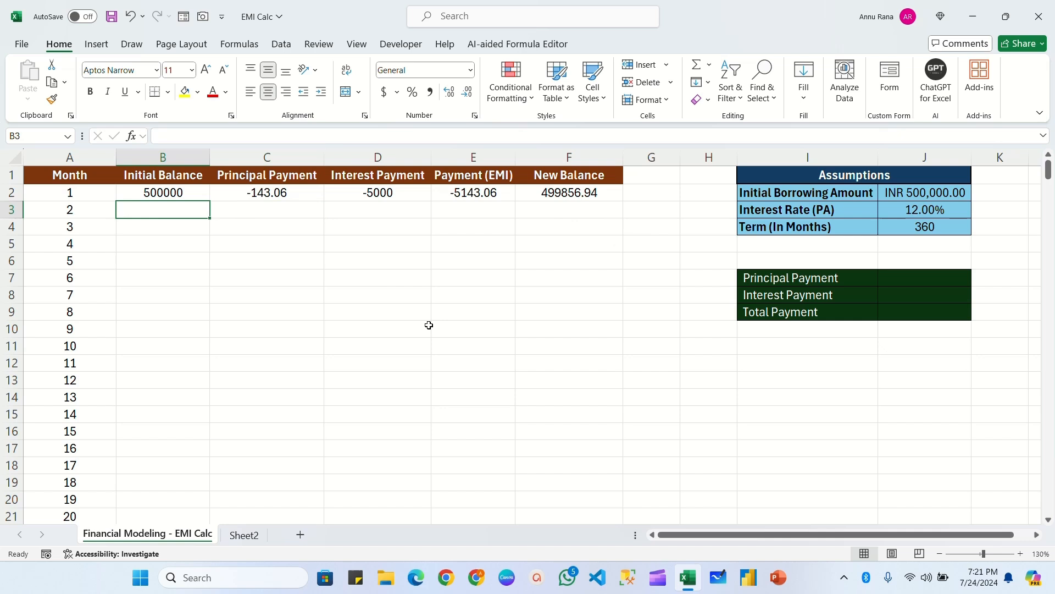
text(=)
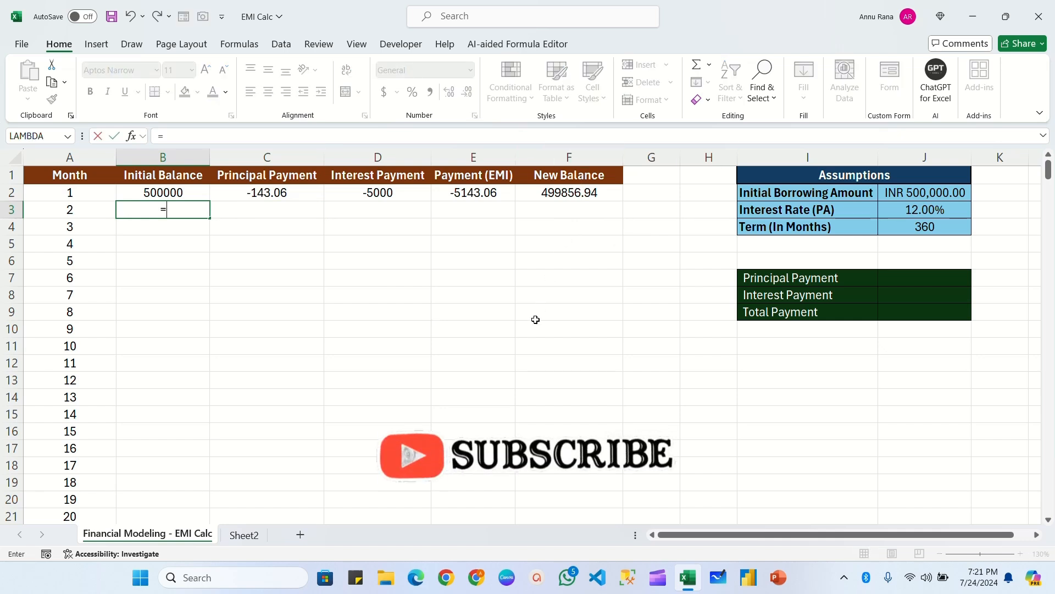
text(if)
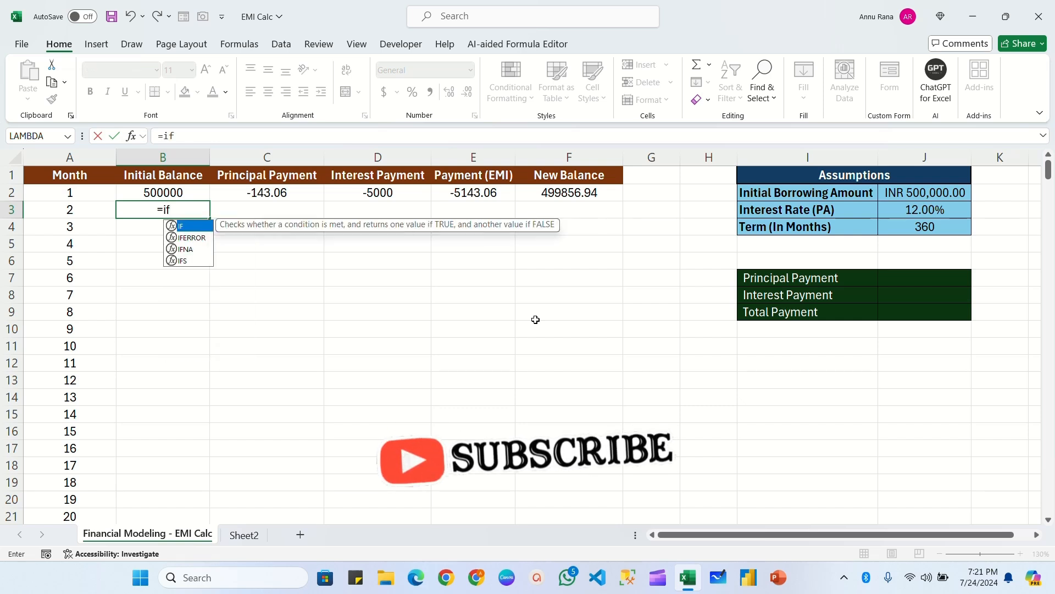
text(()
key(Left)
text(<>)
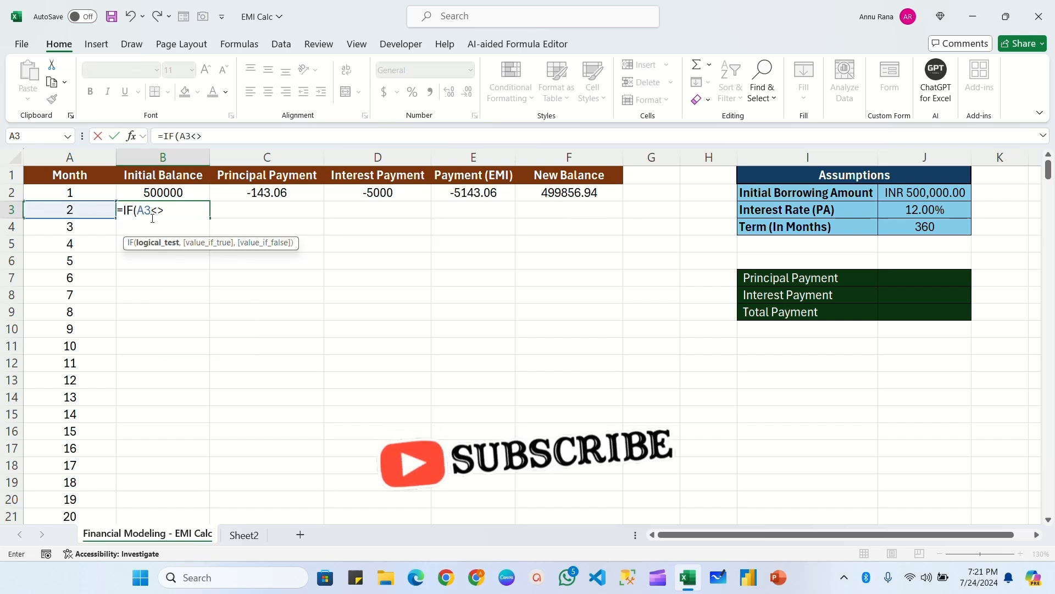
text("",)
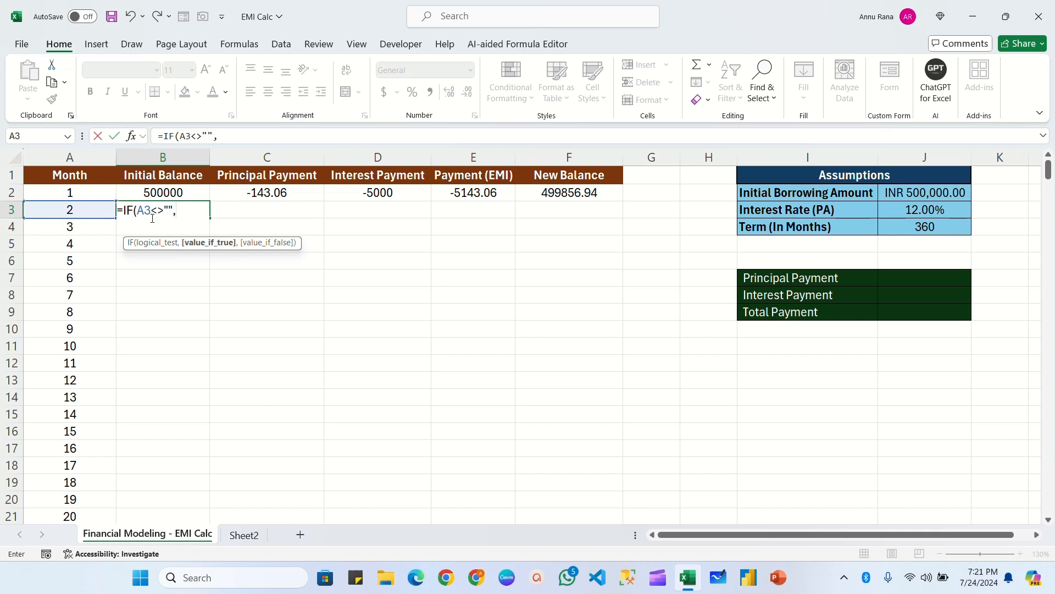
click(566, 194)
text(,)
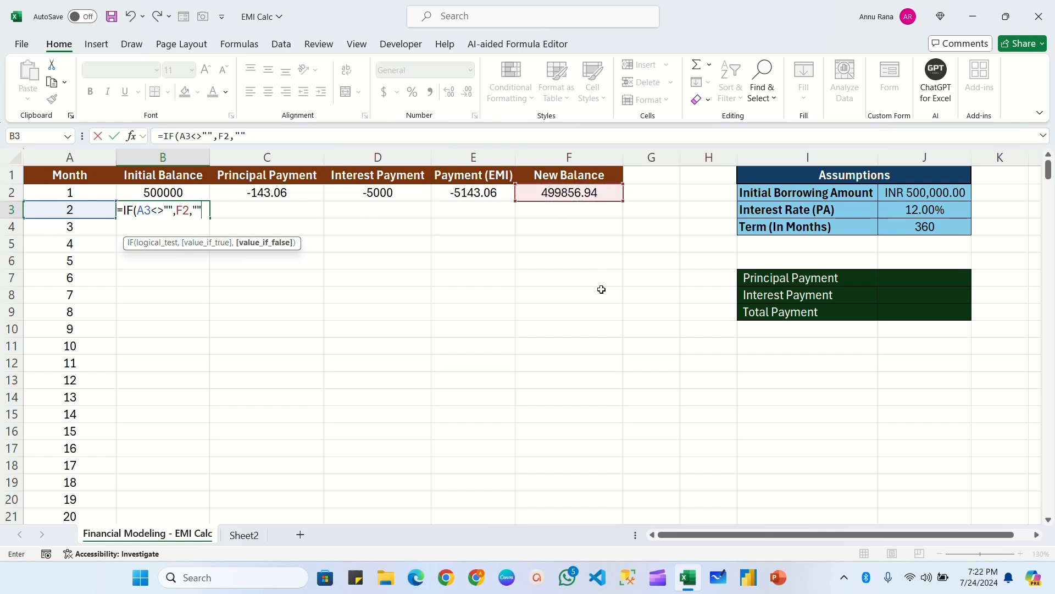
text(""))
key(Return)
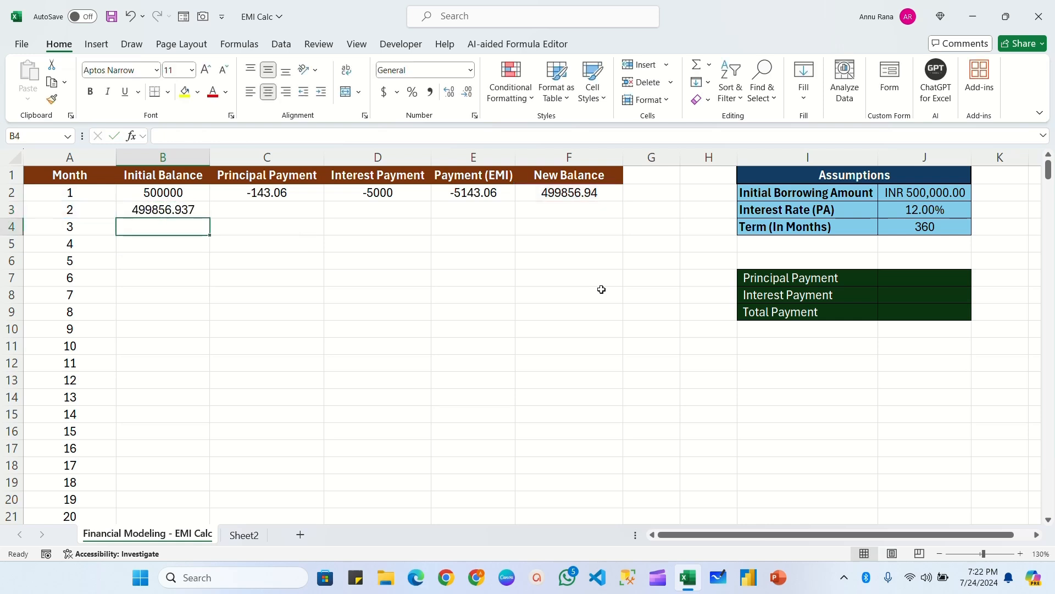
Step: Fill the month 1 formulas in C2:F2 down into C3:F3 and check each copied formula
key(Up)
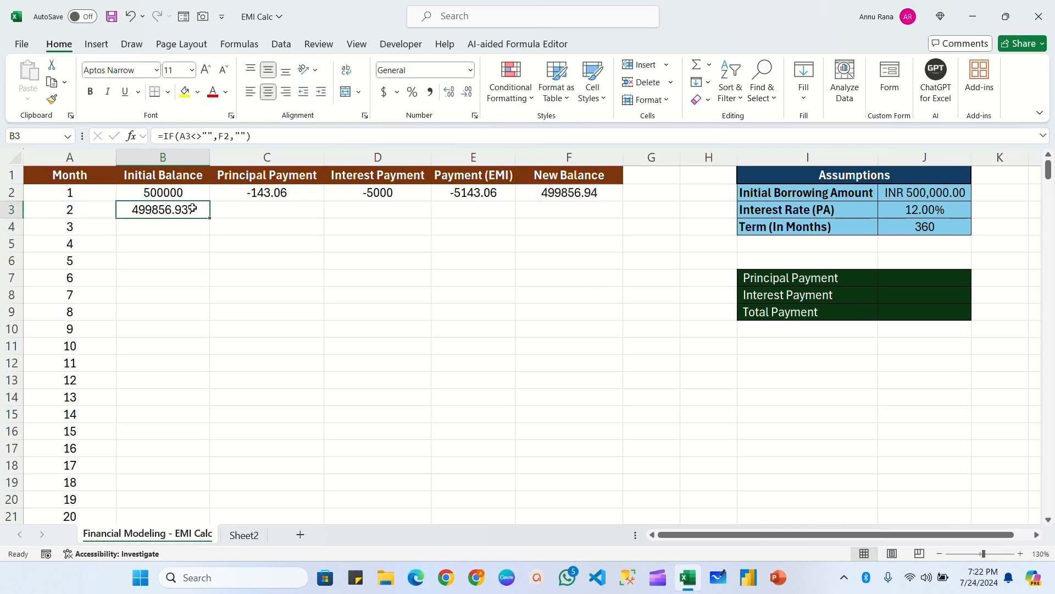
click(282, 190)
drag(299, 192, 623, 219)
click(378, 244)
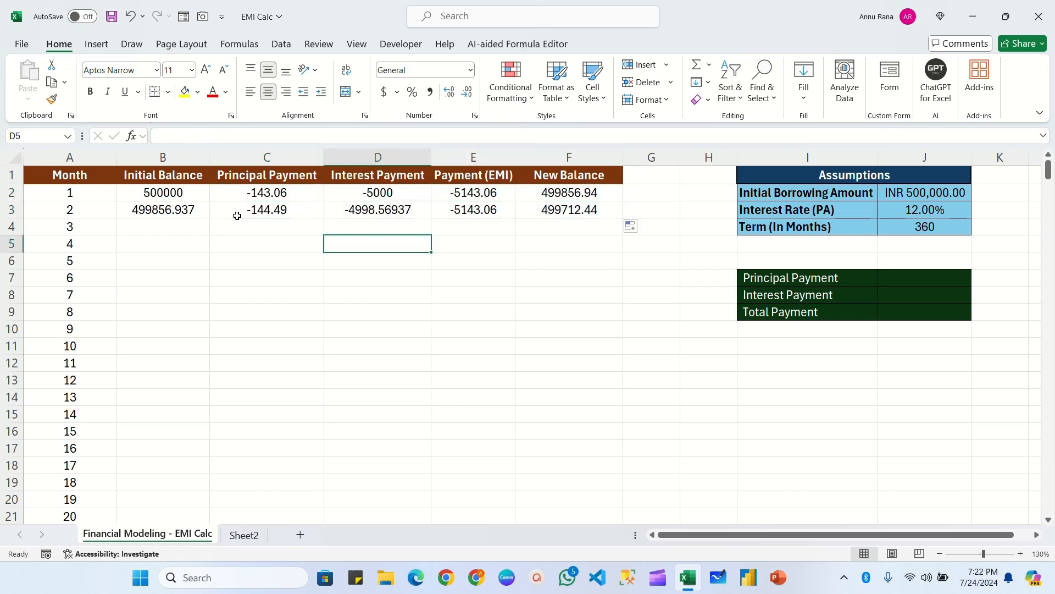
click(259, 214)
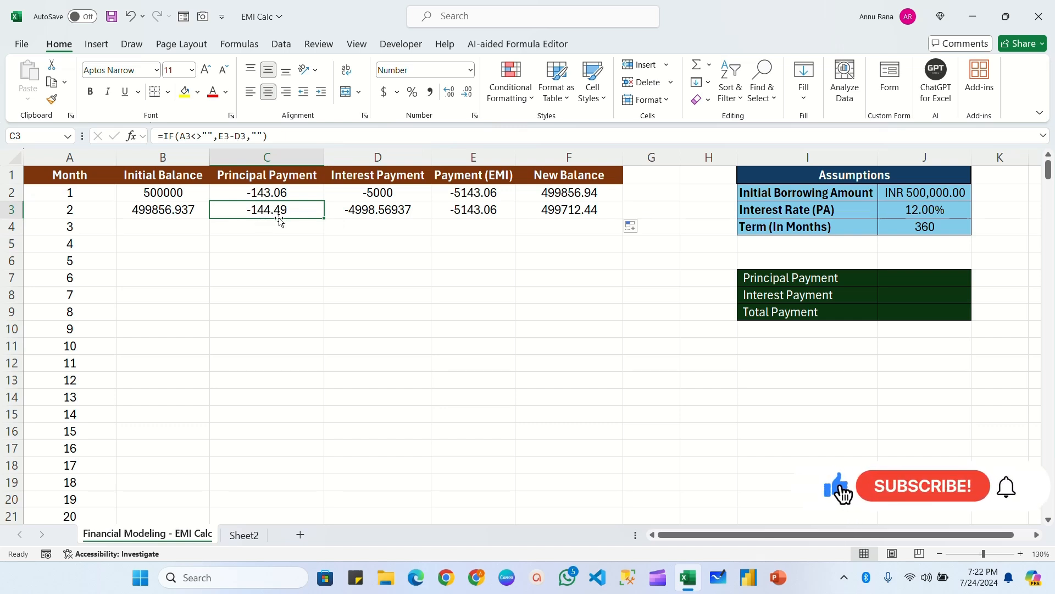
click(357, 217)
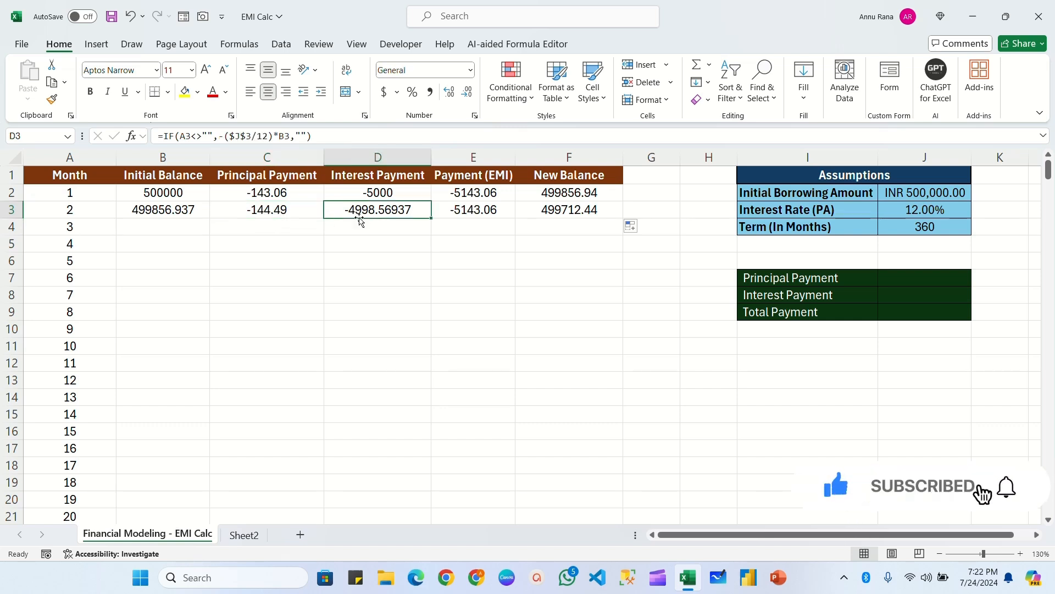
click(476, 219)
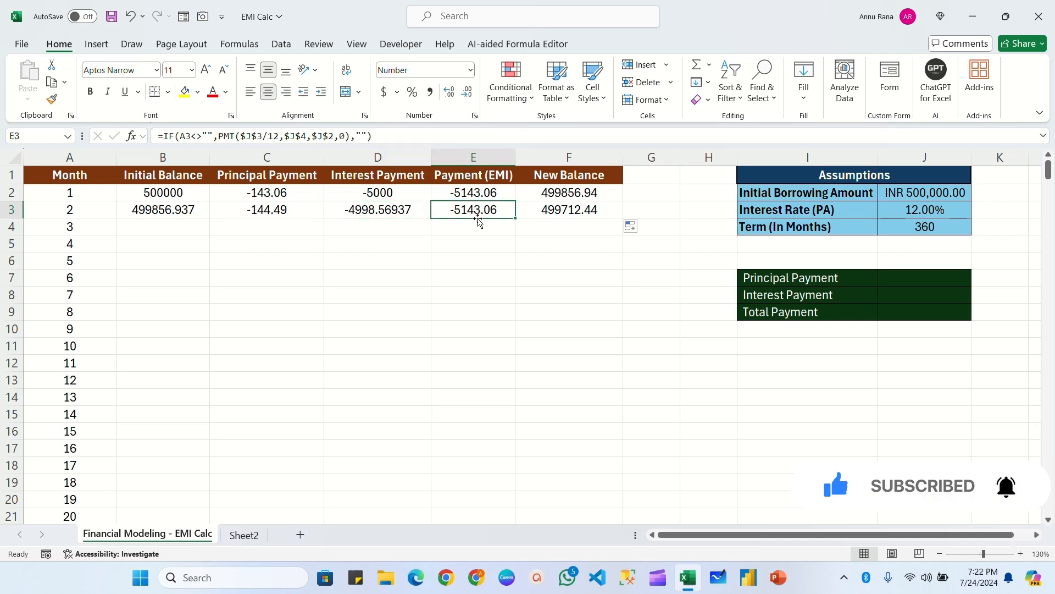
click(563, 211)
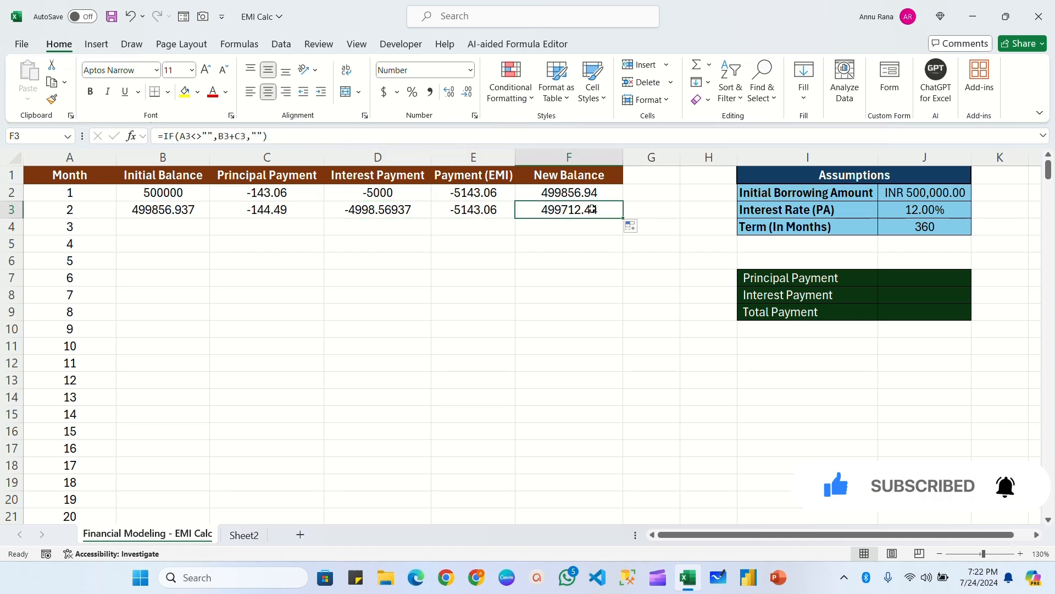
Step: Fill the month 2 formulas in B3:F3 down through the last month of the schedule
click(183, 212)
drag(184, 211, 624, 218)
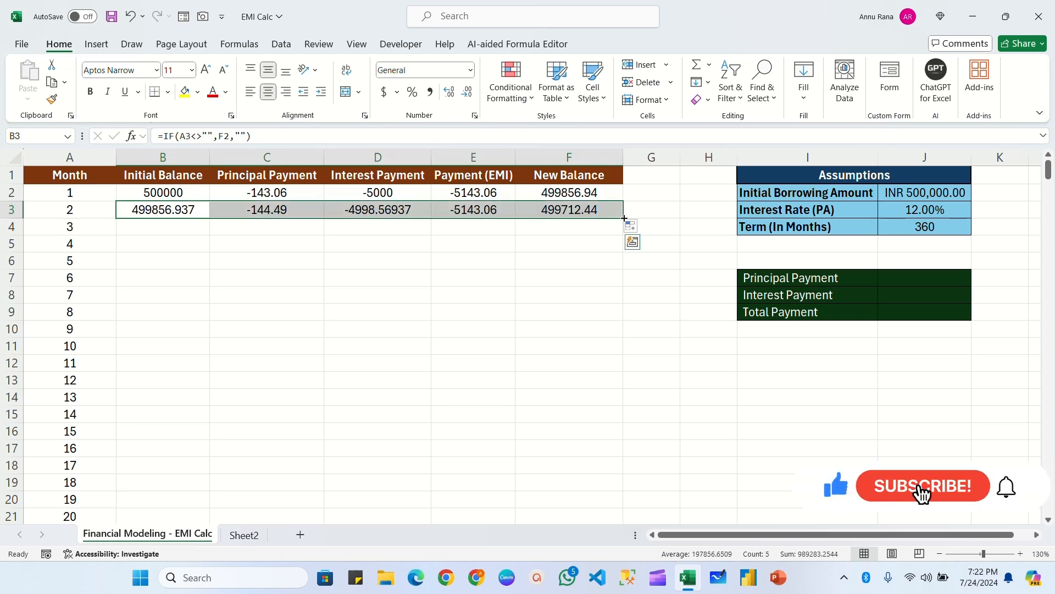
double_click(624, 218)
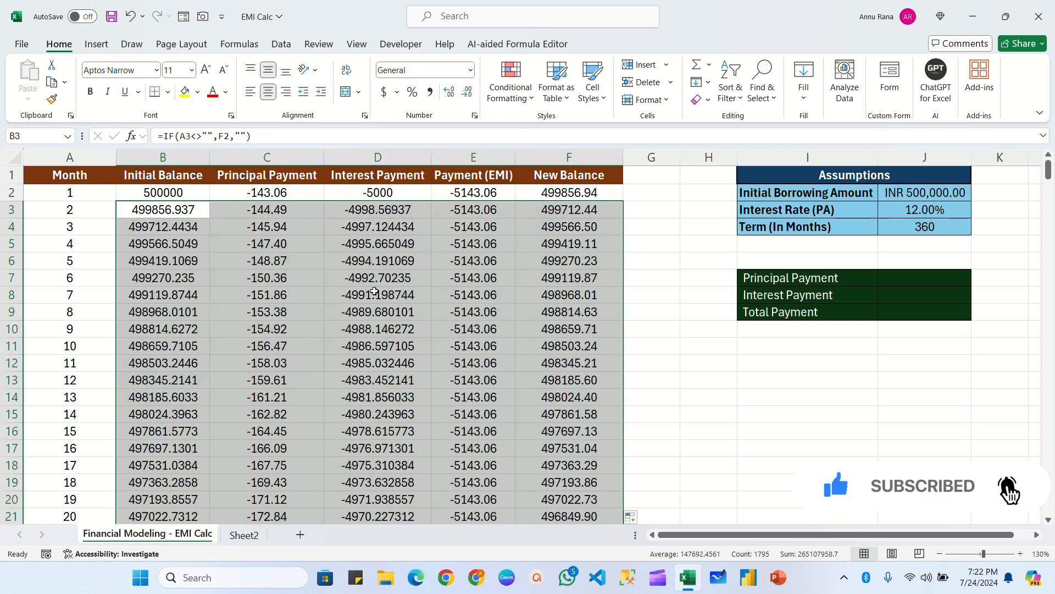
Step: Examine the end of the repayment schedule down to month 360, including its final New Balance
scroll(365, 377, down, 20)
click(366, 376)
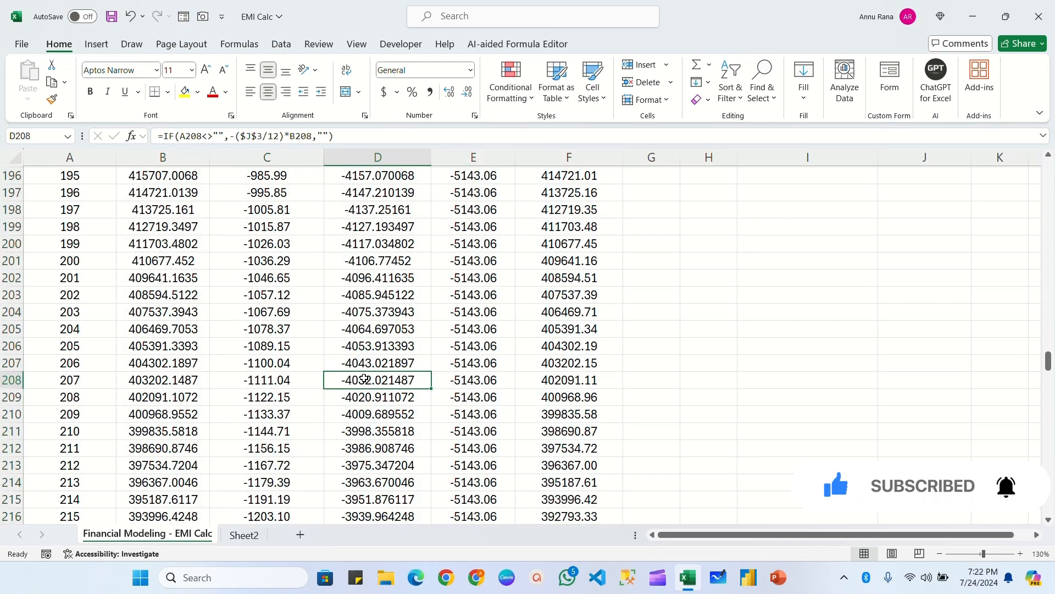
key(ctrl+Down)
scroll(401, 399, down, 1)
scroll(401, 399, down, 1)
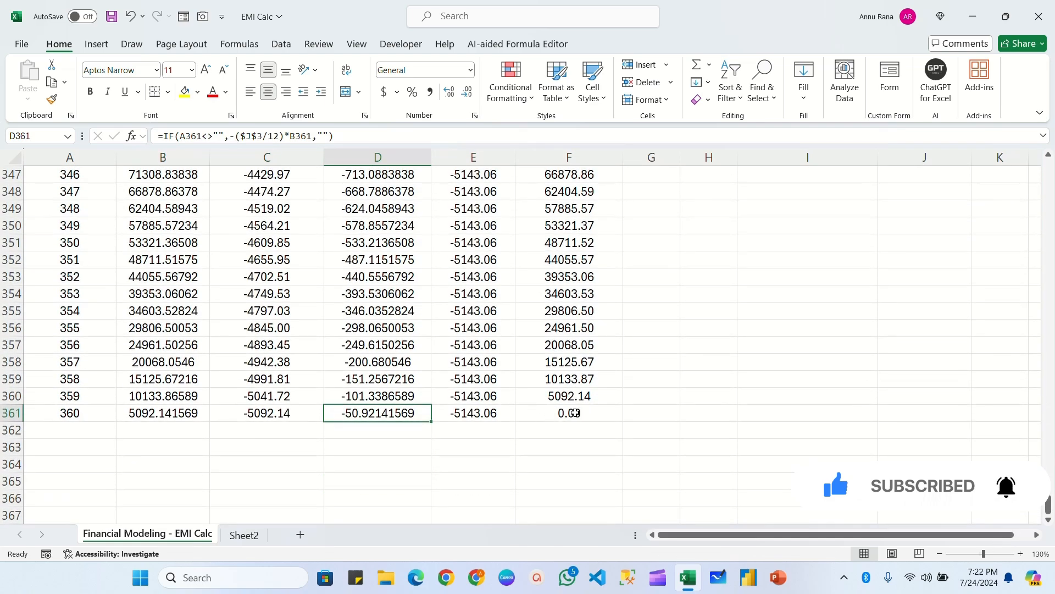
key(ctrl+Right)
key(ctrl+Left)
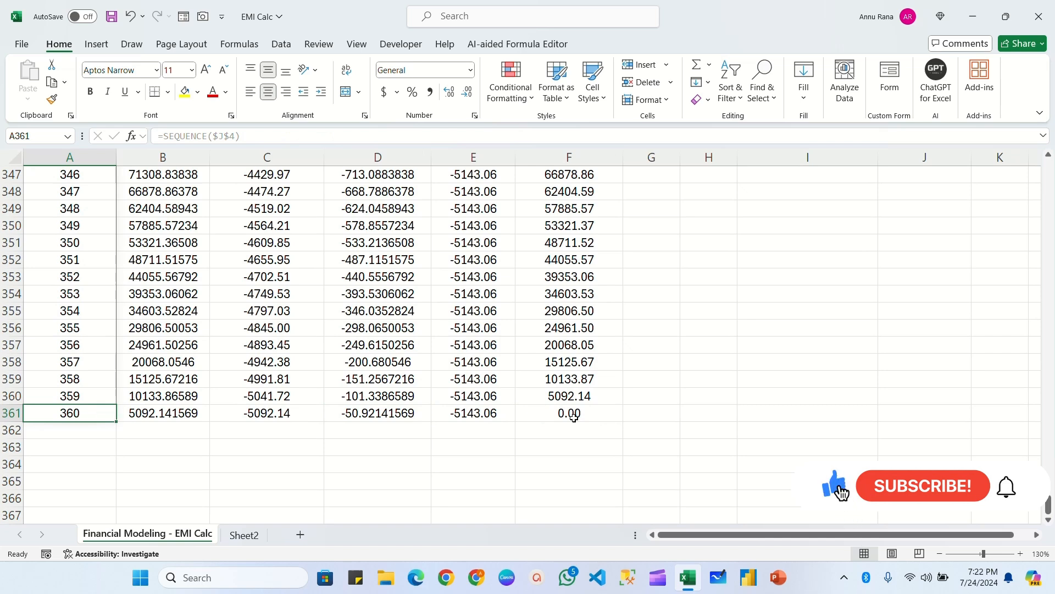
click(556, 418)
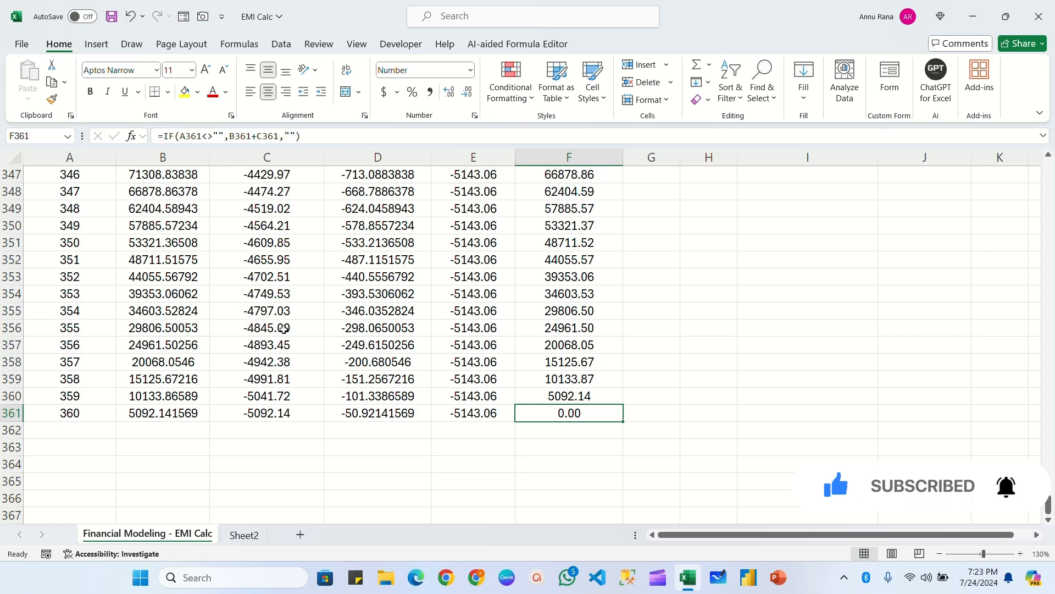
Step: Format columns B through F, Initial Balance to New Balance, as Accounting with the INR symbol
scroll(251, 326, up, 20)
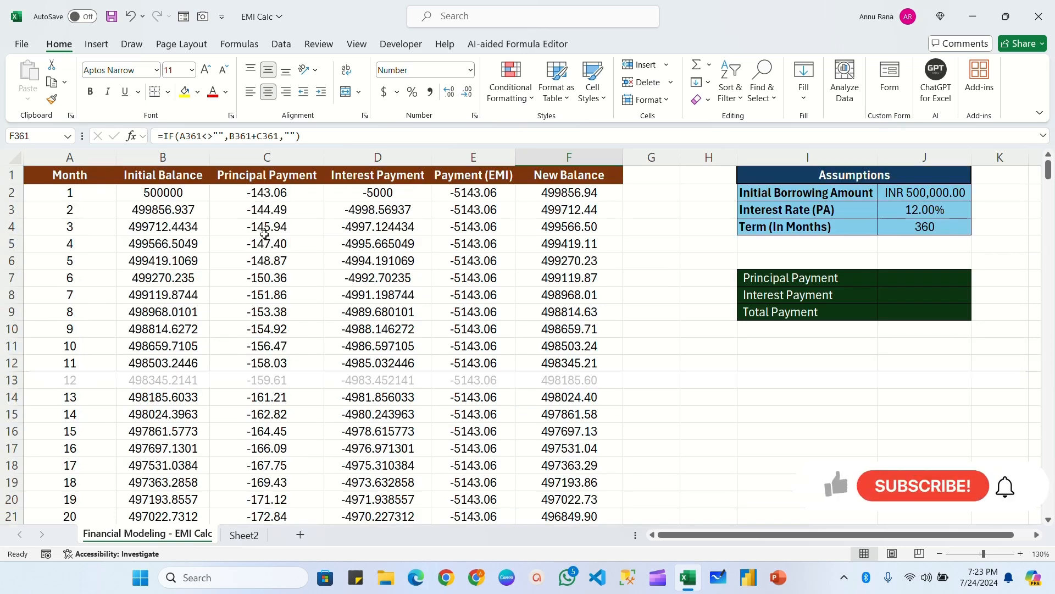
click(177, 156)
drag(176, 154, 562, 151)
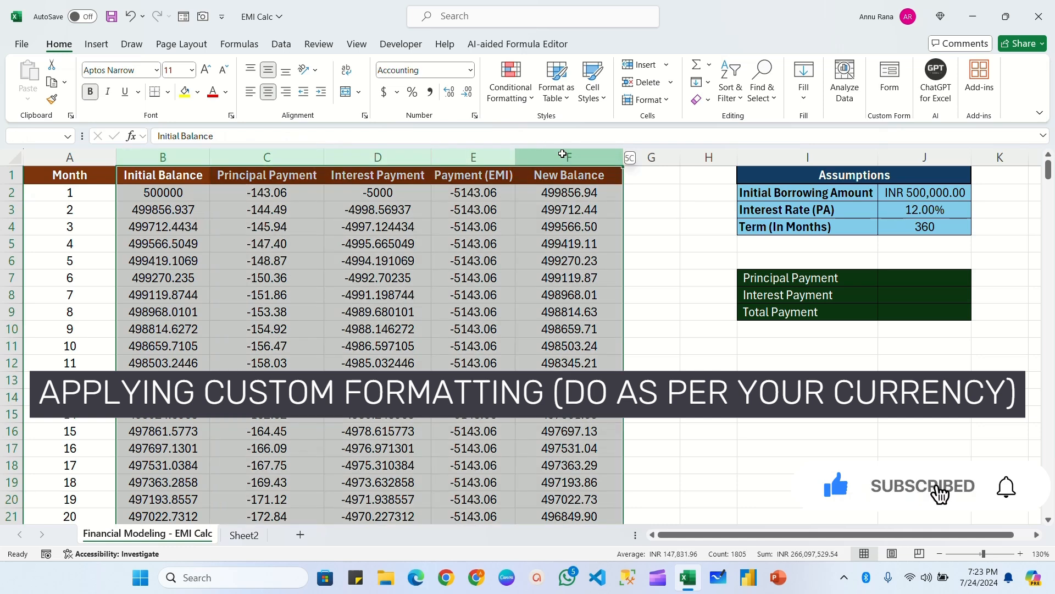
click(471, 70)
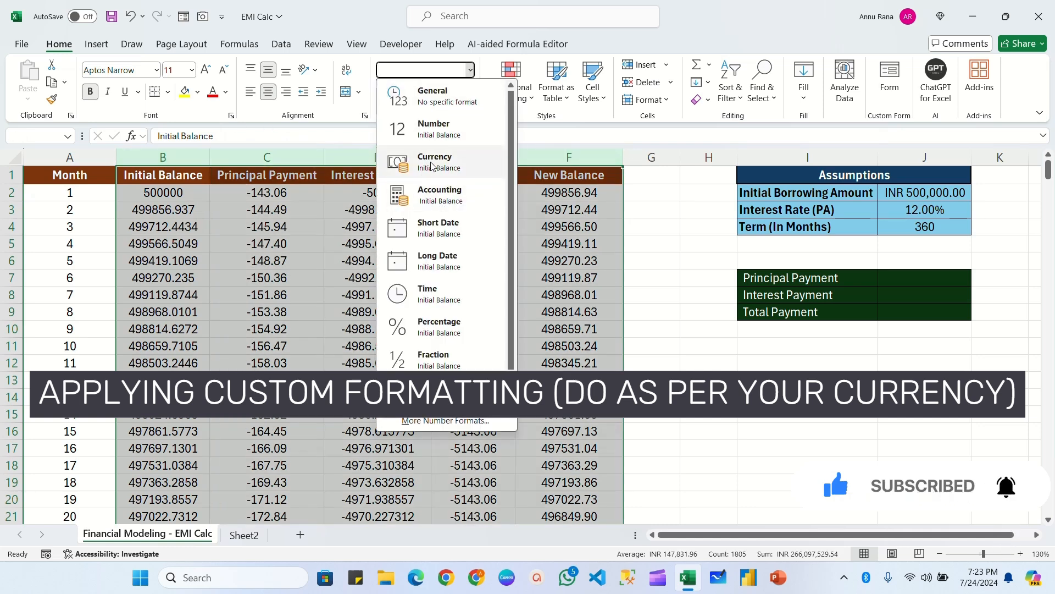
click(420, 170)
click(397, 92)
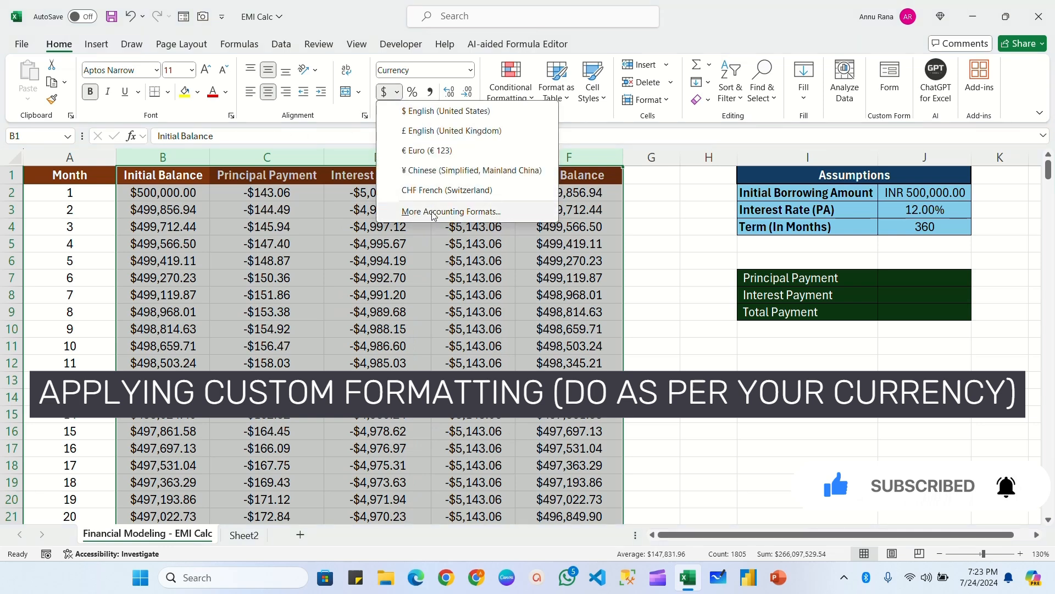
click(440, 209)
click(493, 234)
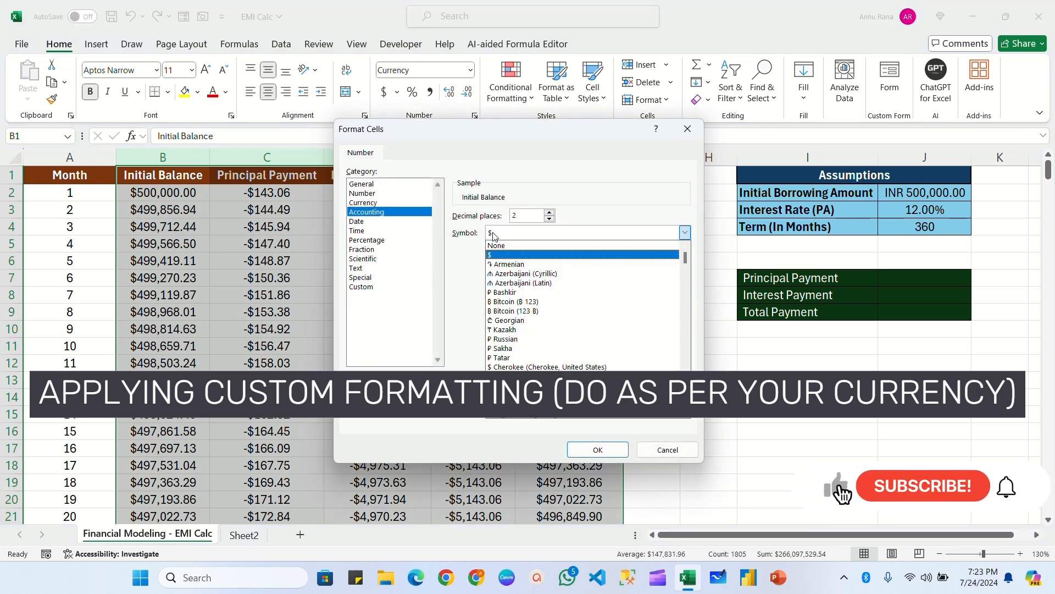
text(inr)
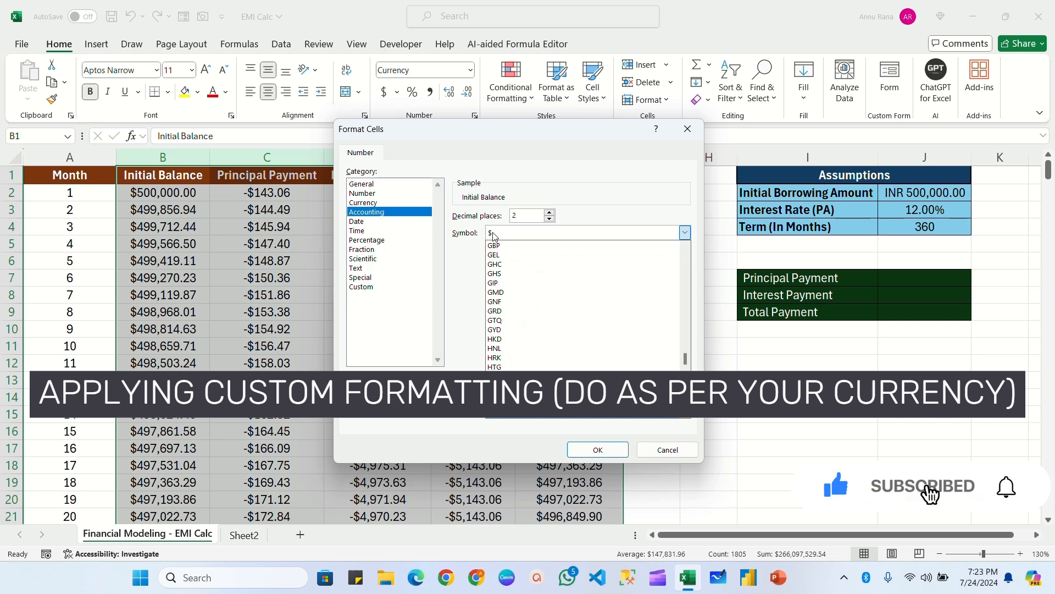
key(Return)
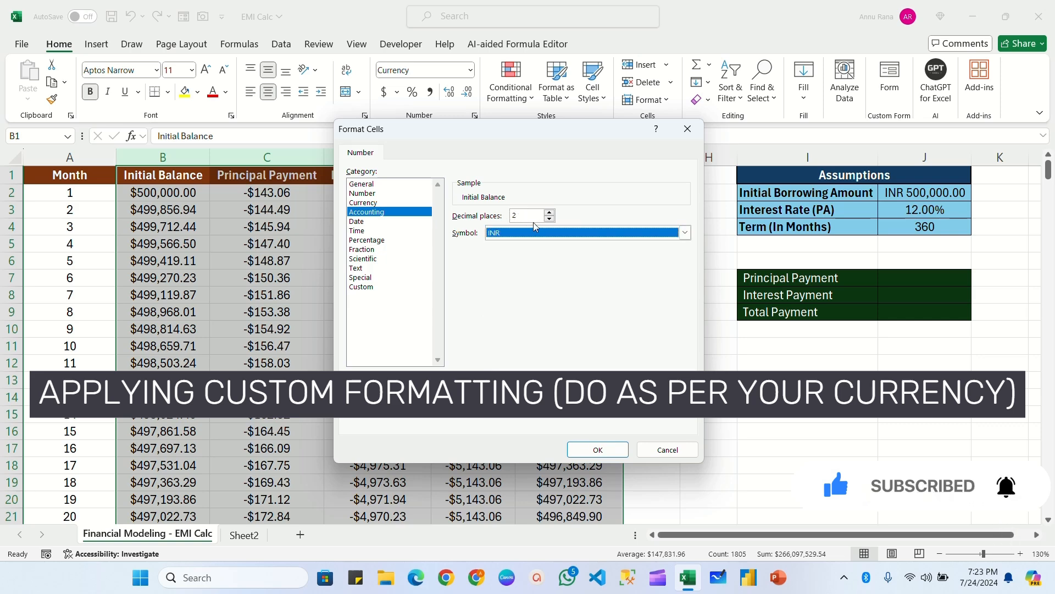
click(598, 450)
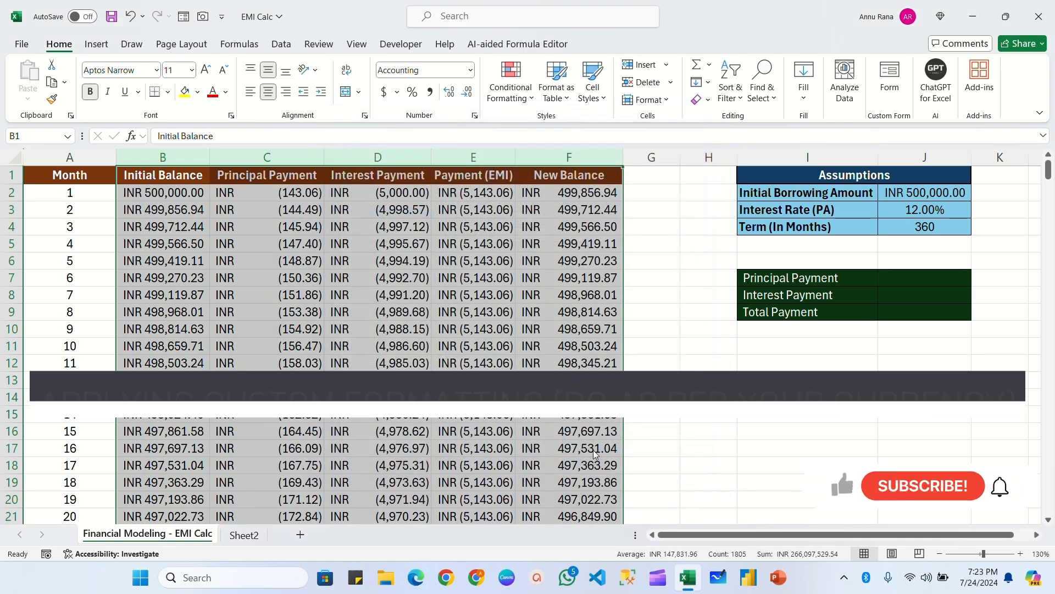
click(357, 292)
Step: Color the Principal Payment, Interest Payment and Payment (EMI) values red from month 1 through month 360
click(270, 193)
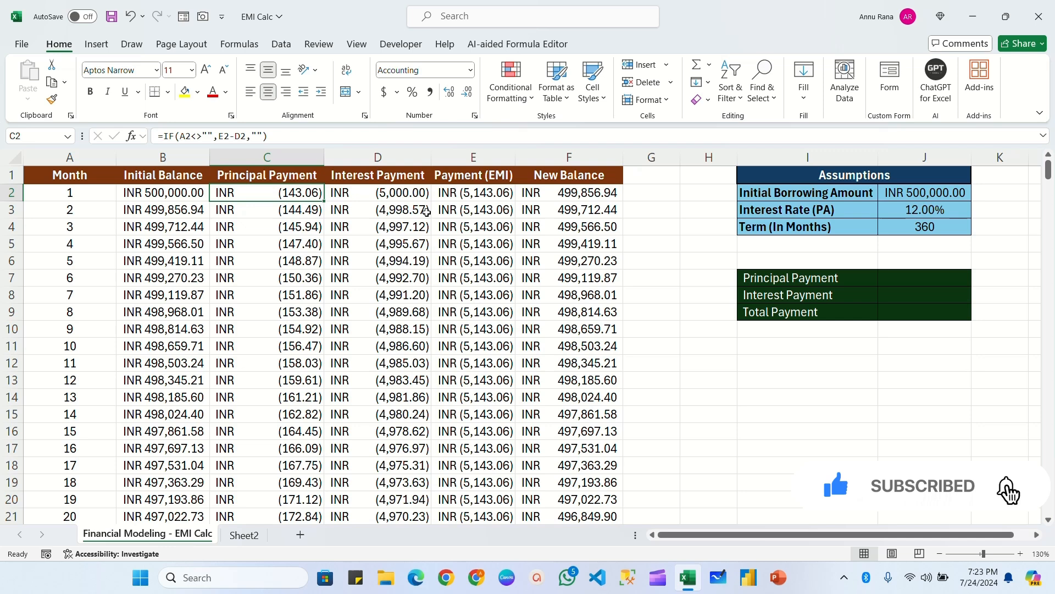
key(shift+Right)
key(shift+Right)
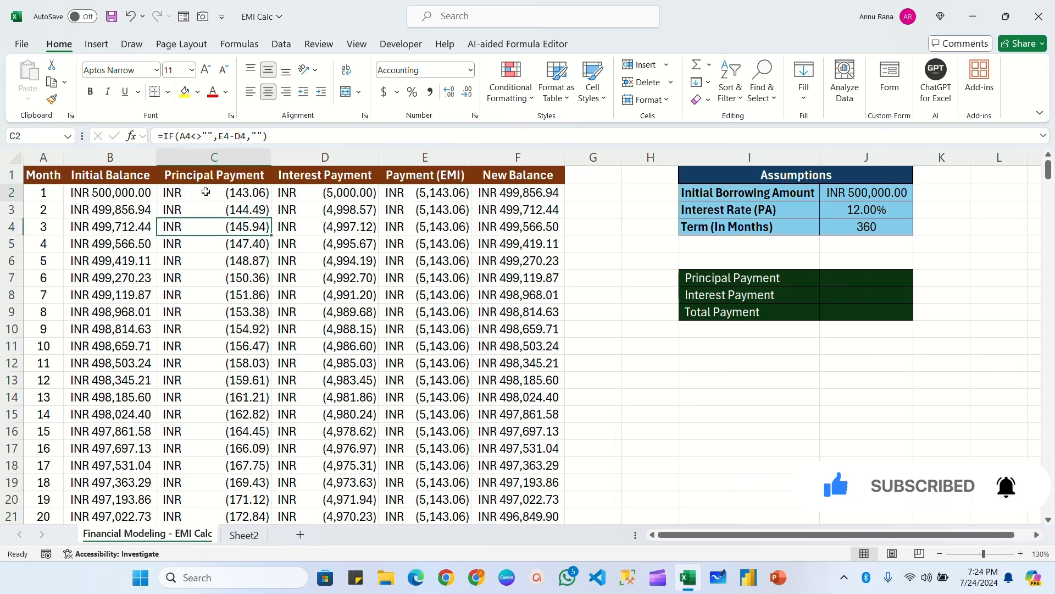
key(Up)
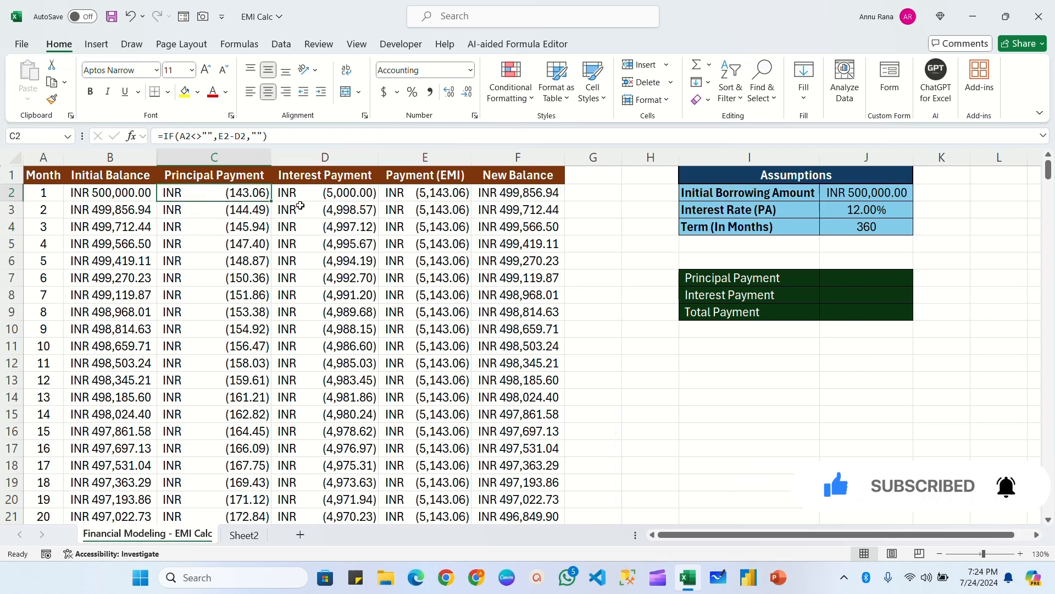
key(shift+Right)
key(shift+Right)
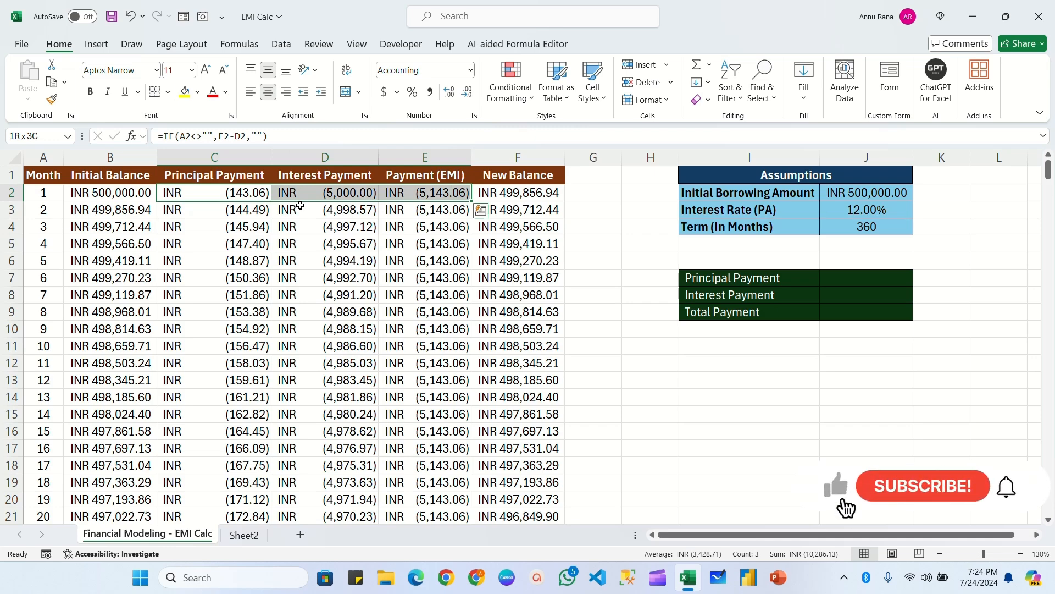
key(ctrl+shift+Down)
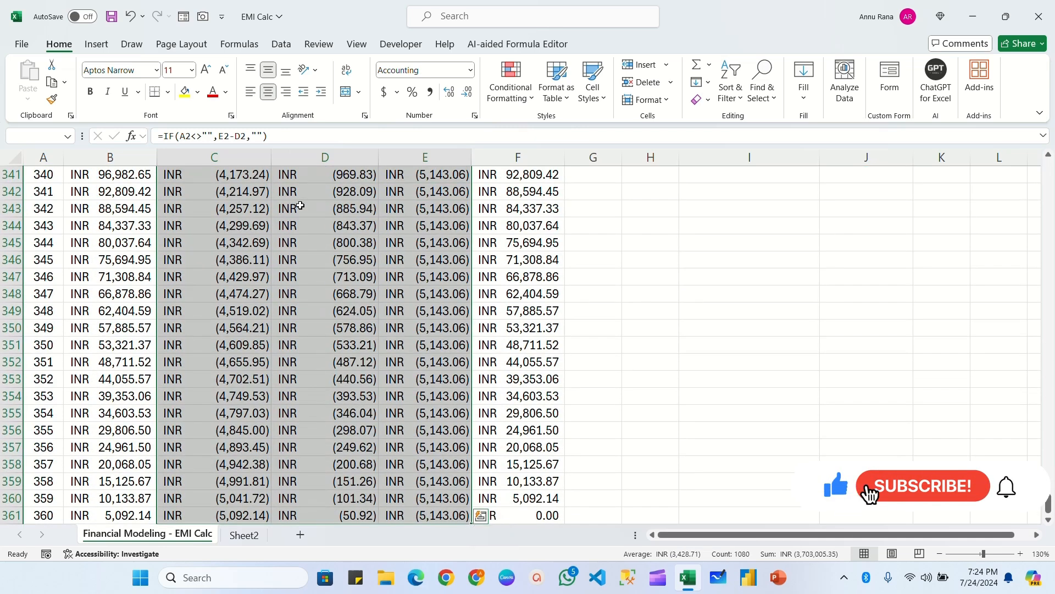
click(214, 95)
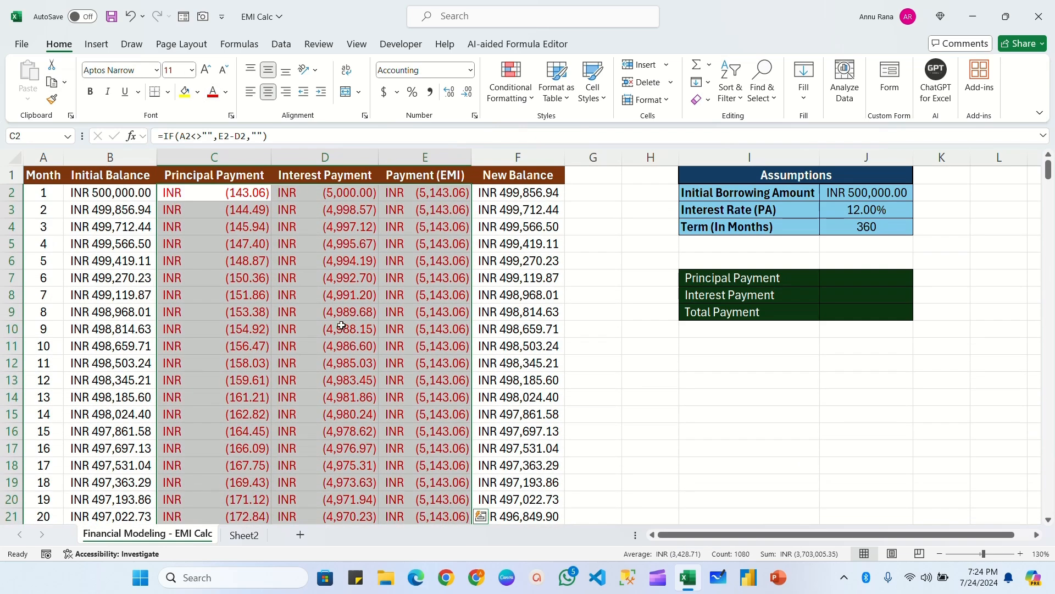
click(347, 314)
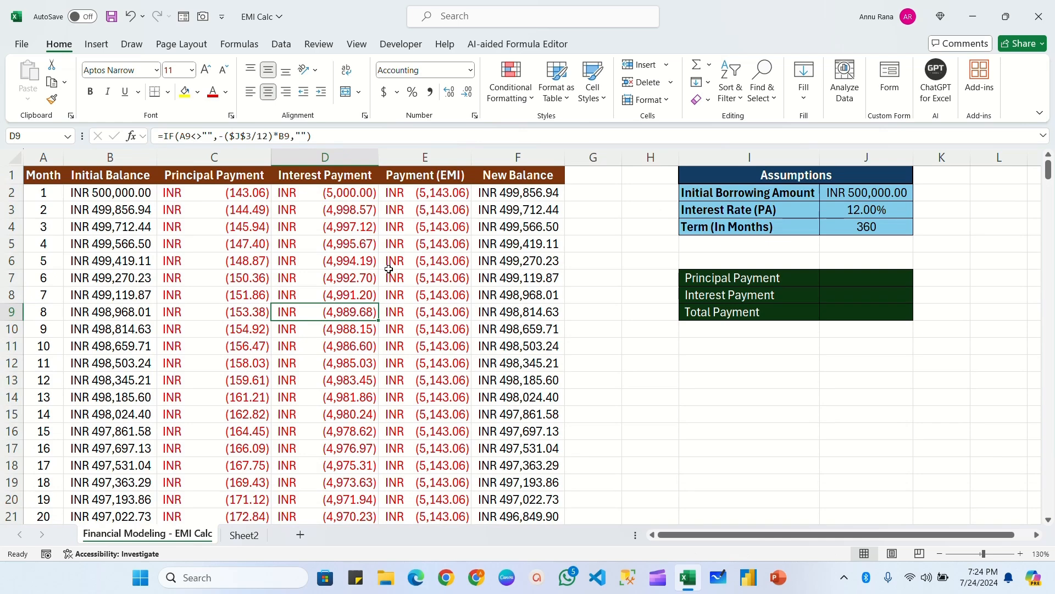
scroll(388, 269, down, 20)
scroll(386, 268, up, 4)
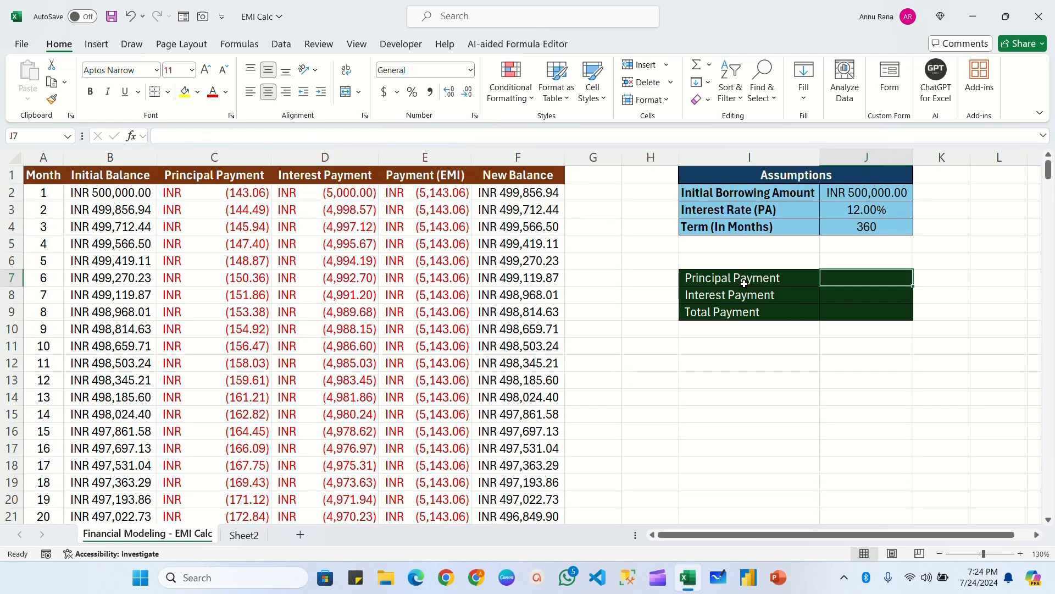
Step: Create named ranges for columns C to E from their top-row headings and check them in the Name Manager
click(727, 286)
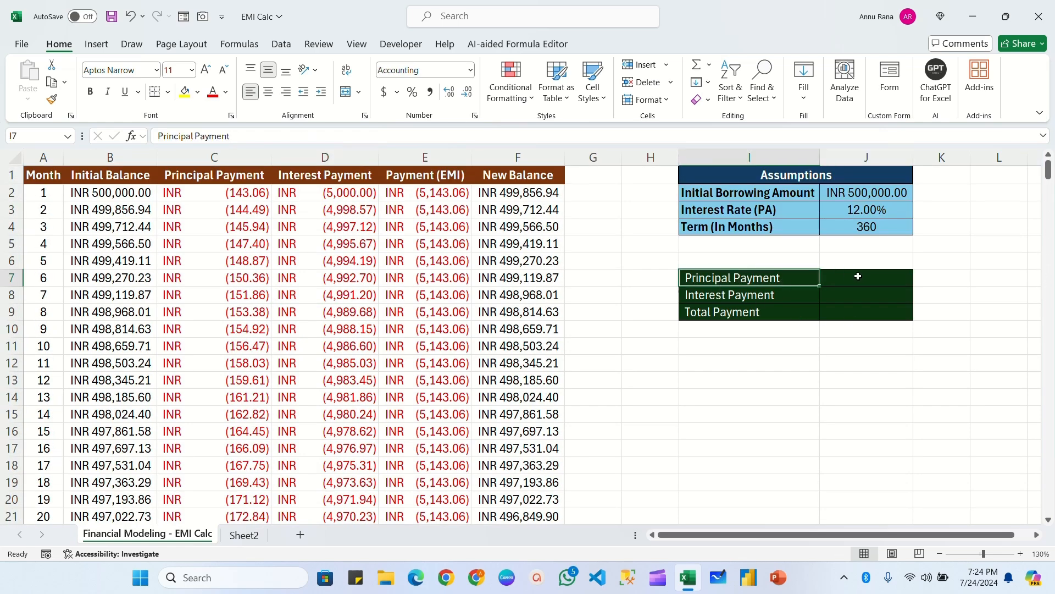
click(709, 297)
click(739, 313)
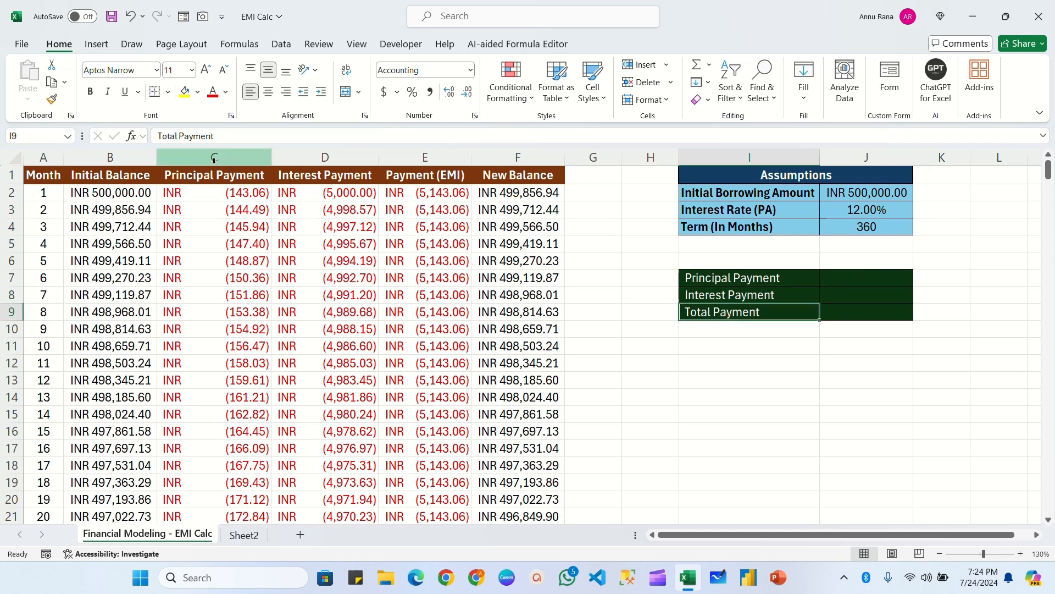
drag(214, 158, 425, 158)
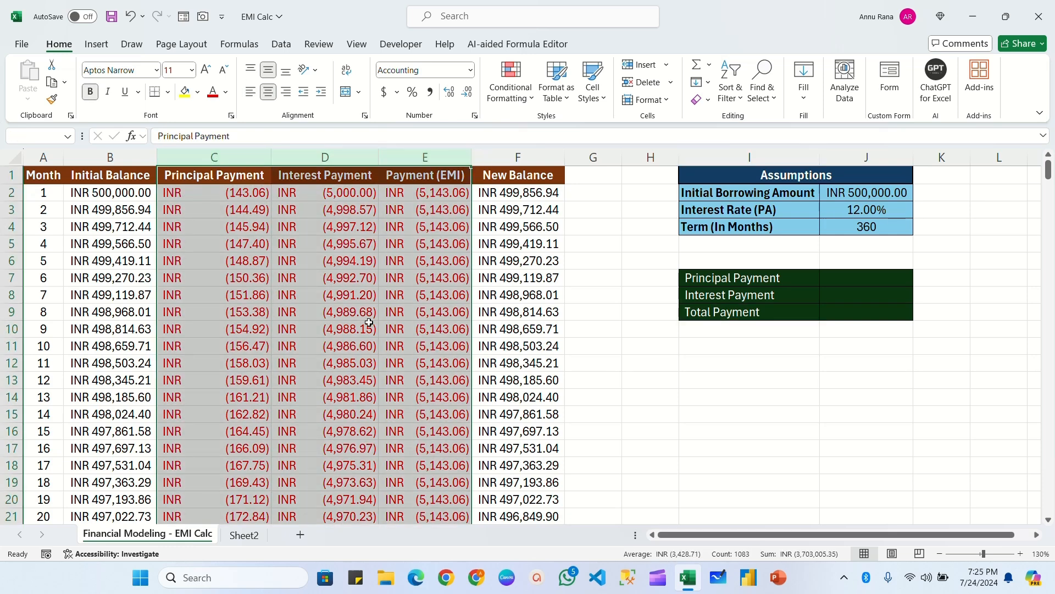
click(241, 45)
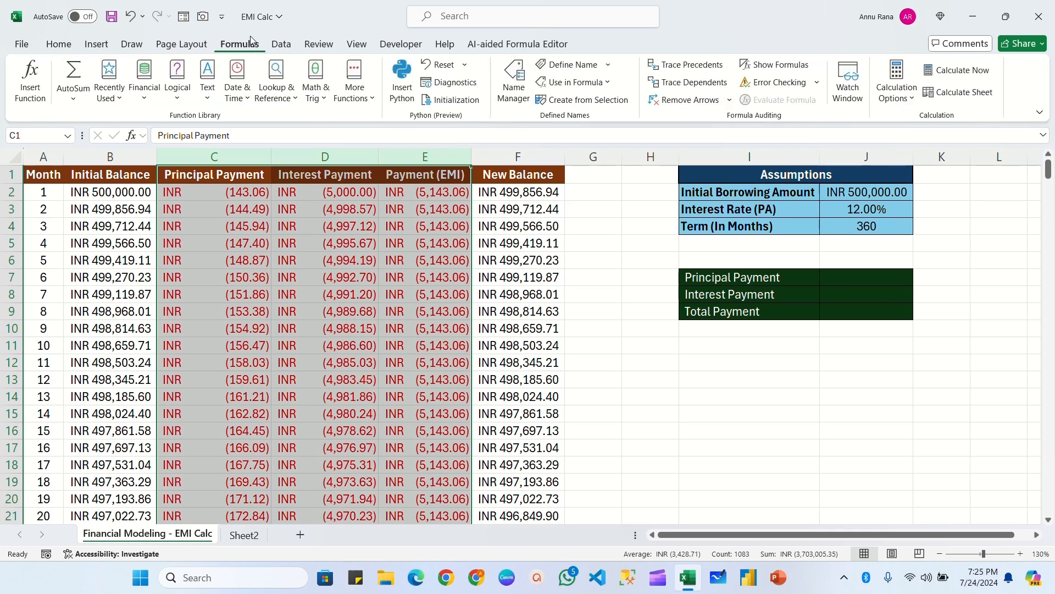
click(589, 102)
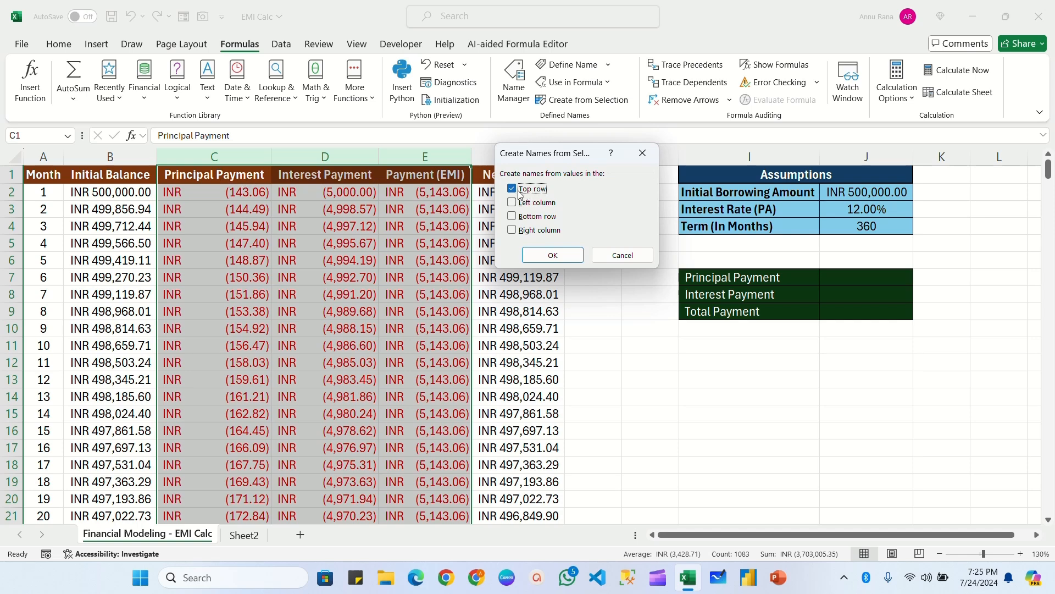
click(553, 255)
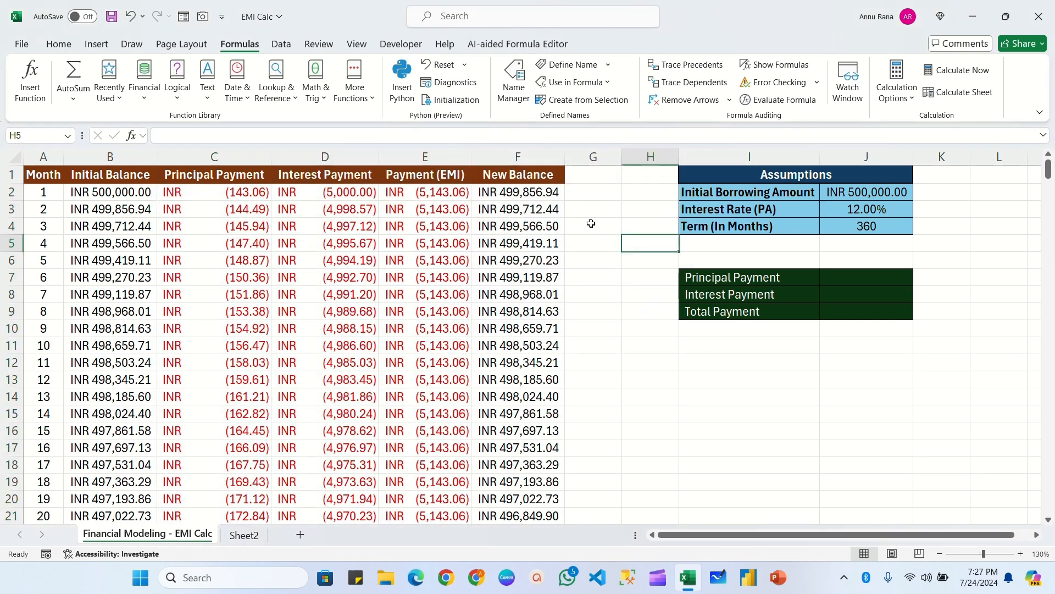
click(514, 83)
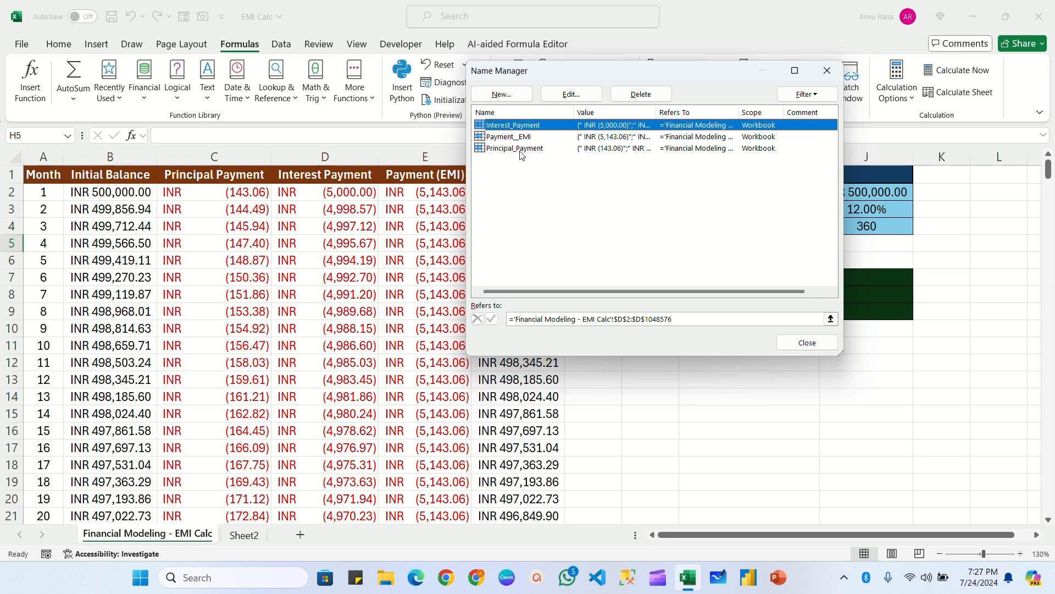
click(808, 343)
Step: Enter =-SUM(Principal_Payment) in J7 as the principal payment total and compare it with the initial borrowing amount
click(848, 275)
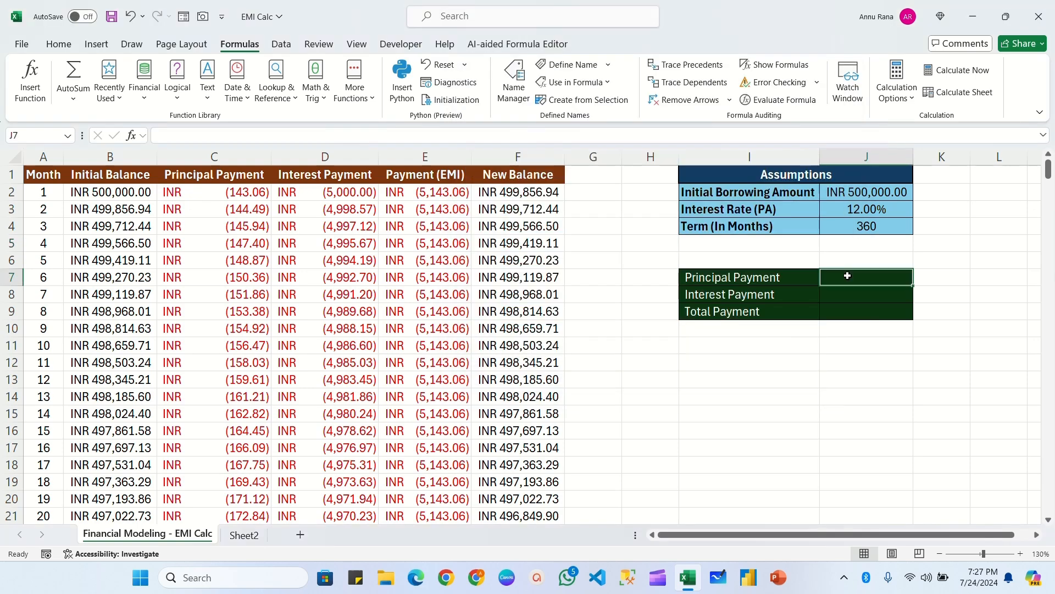
text(=)
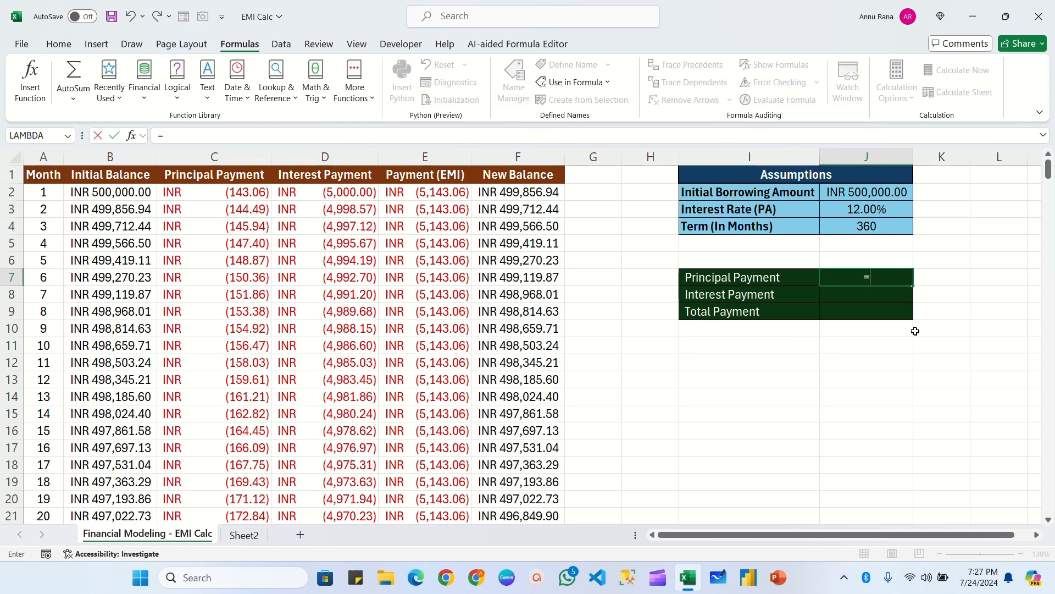
text(-sum)
key(Tab)
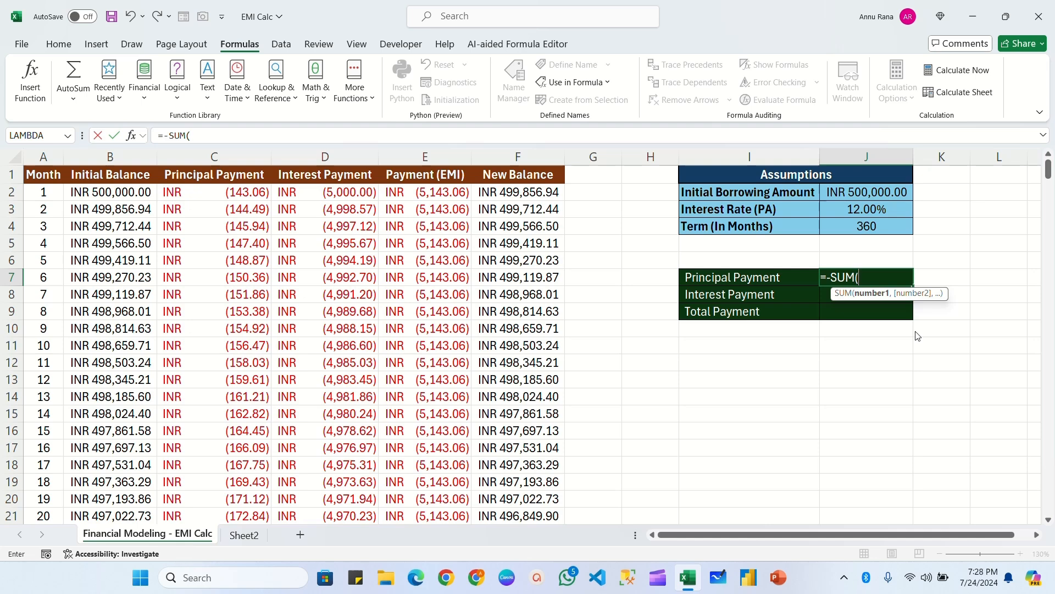
text(pri)
double_click(916, 337)
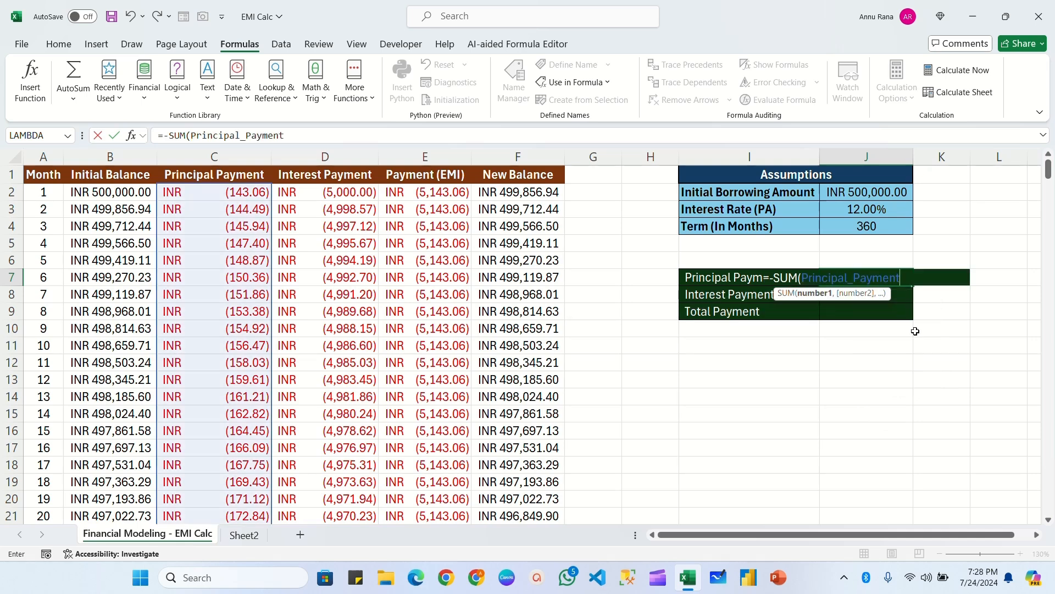
text())
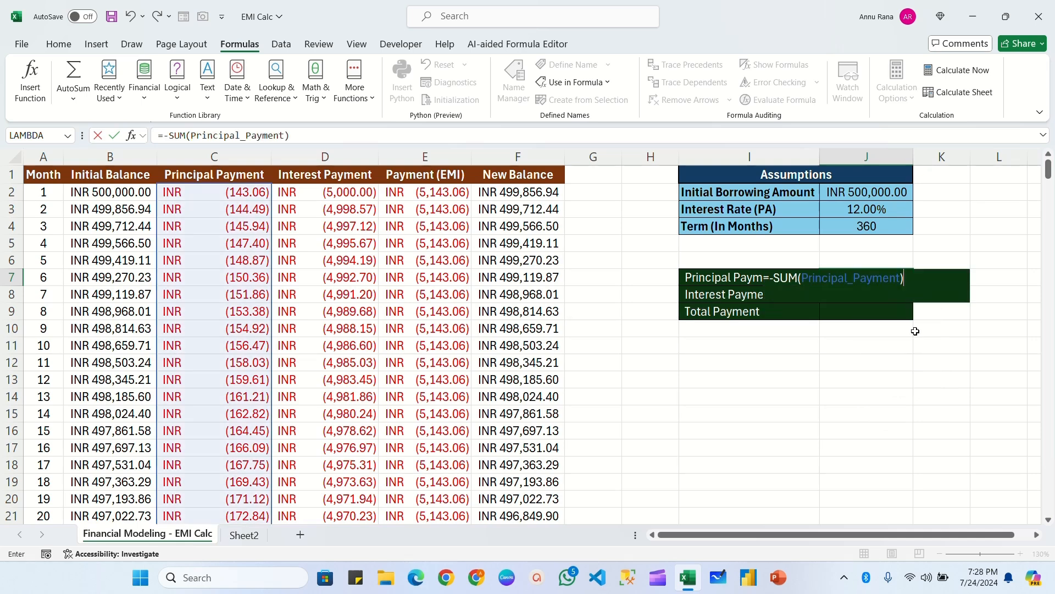
key(Return)
click(874, 275)
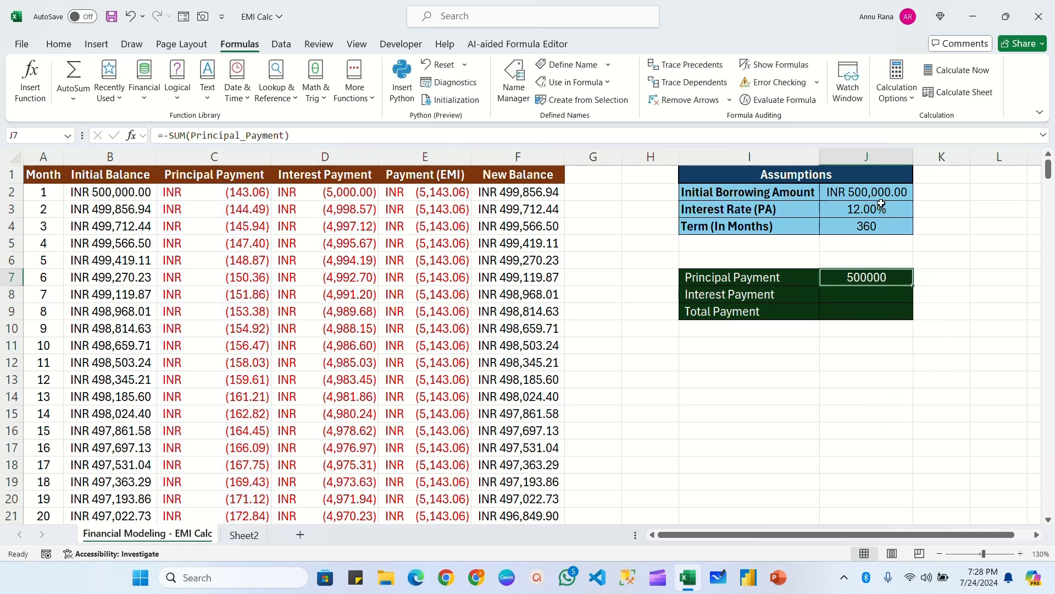
click(869, 194)
click(879, 276)
Step: Enter =-SUM(Interest_Payment) in J8 as the interest payment total
click(855, 295)
text(=)
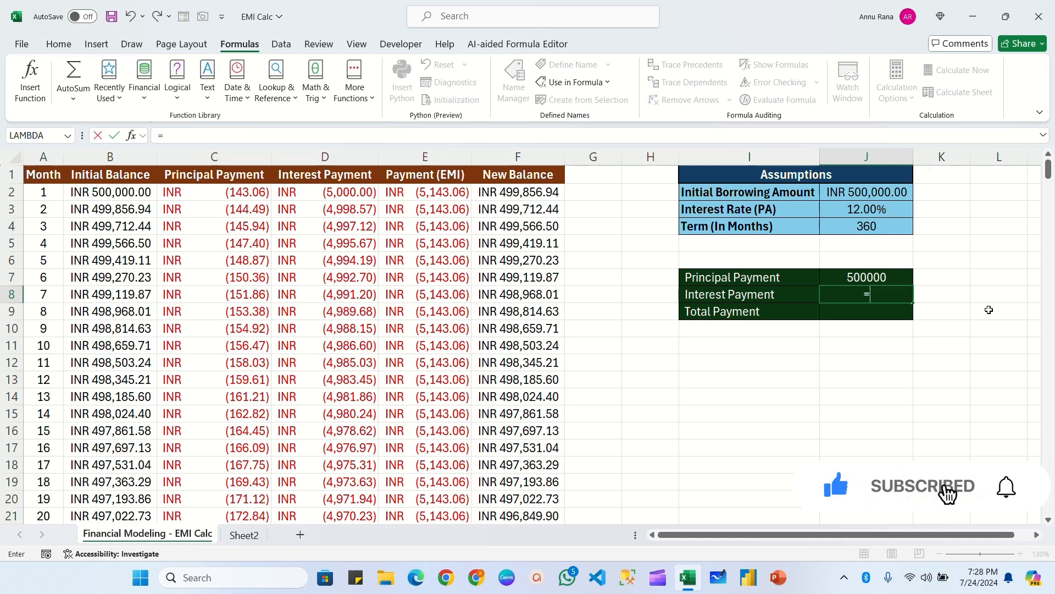
text(-SUM(inte)
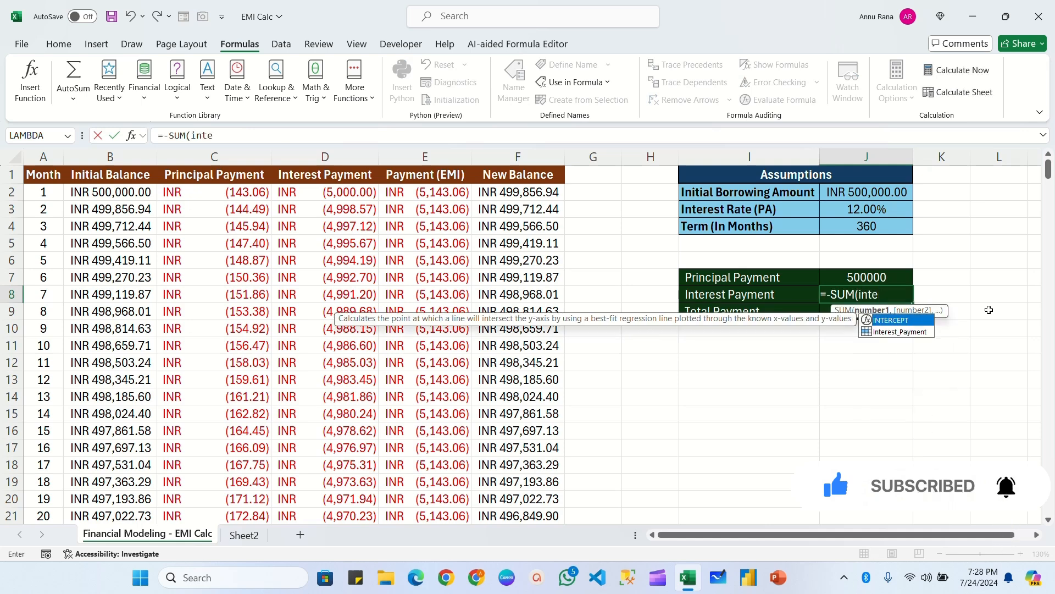
key(Down)
key(Tab)
text())
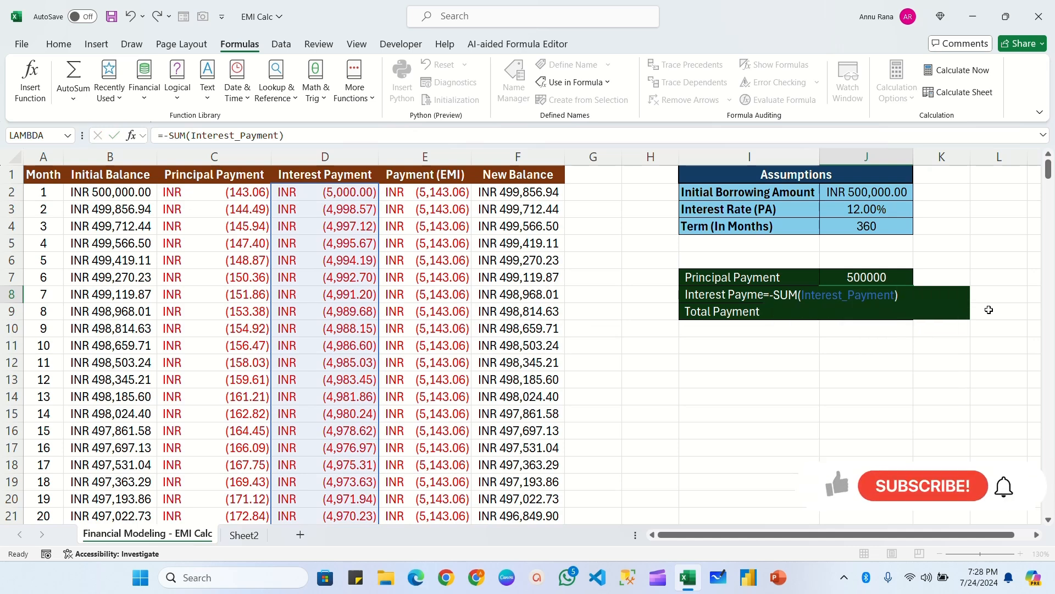
key(Return)
click(826, 296)
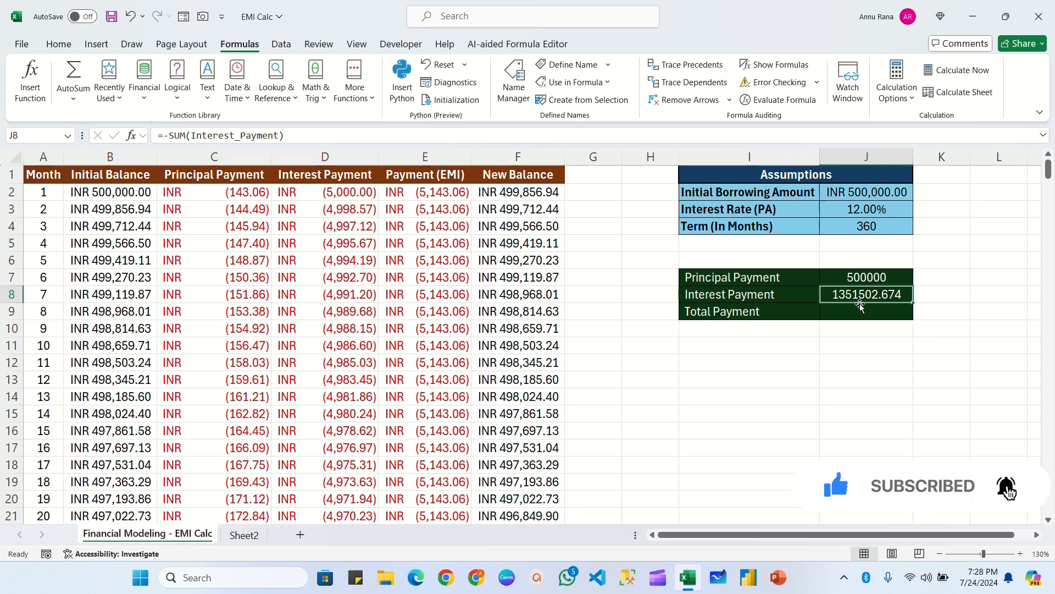
Step: Enter =-SUM(Payment__EMI) in J9 as the total payment and check it against the sum of J7 and J8
click(882, 314)
text(=)
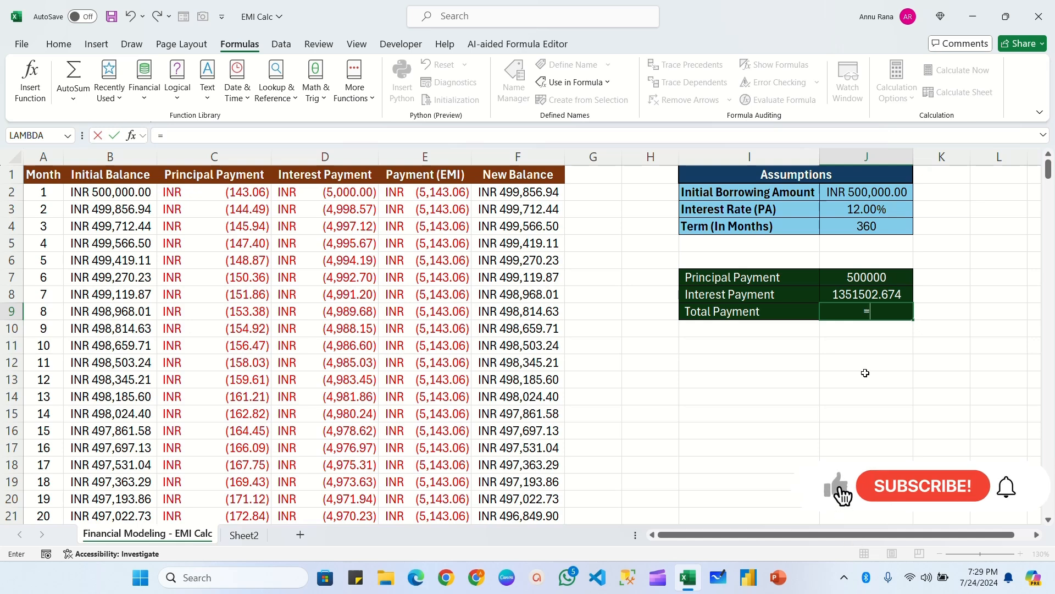
text(-sum)
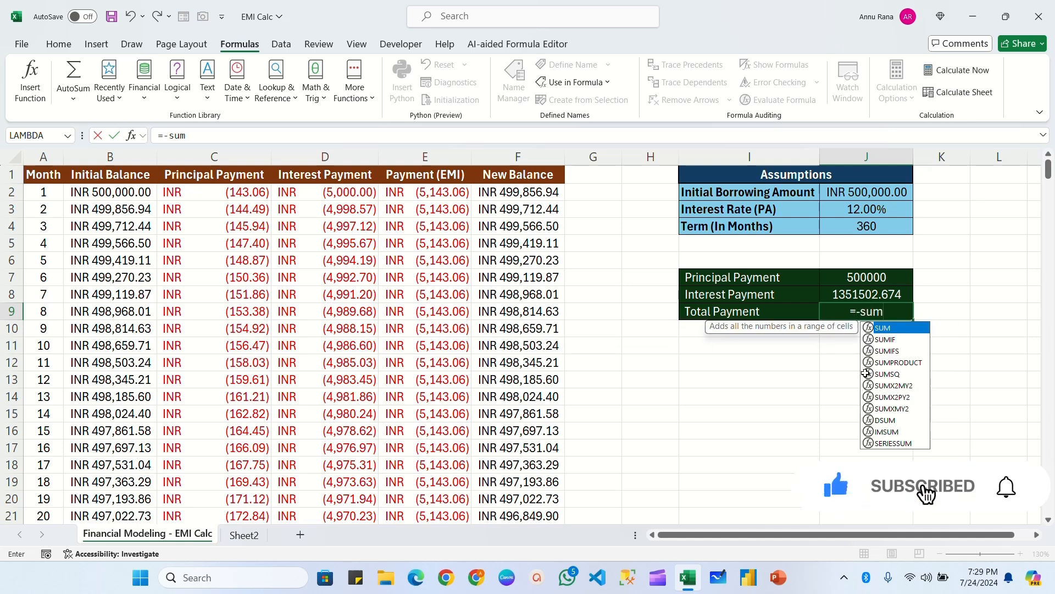
key(Tab)
text(pay)
key(Tab)
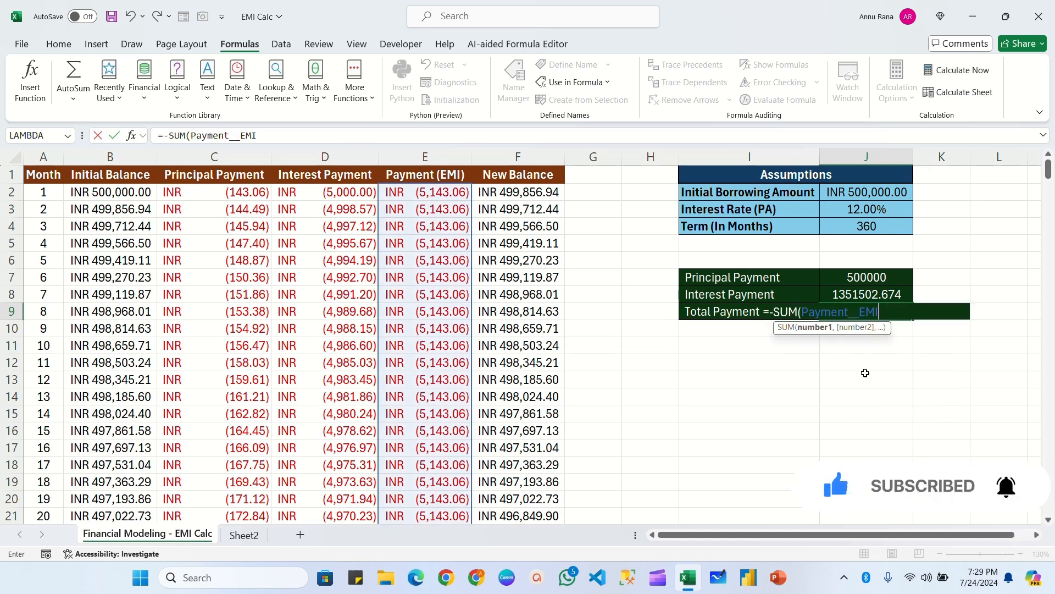
text())
key(Return)
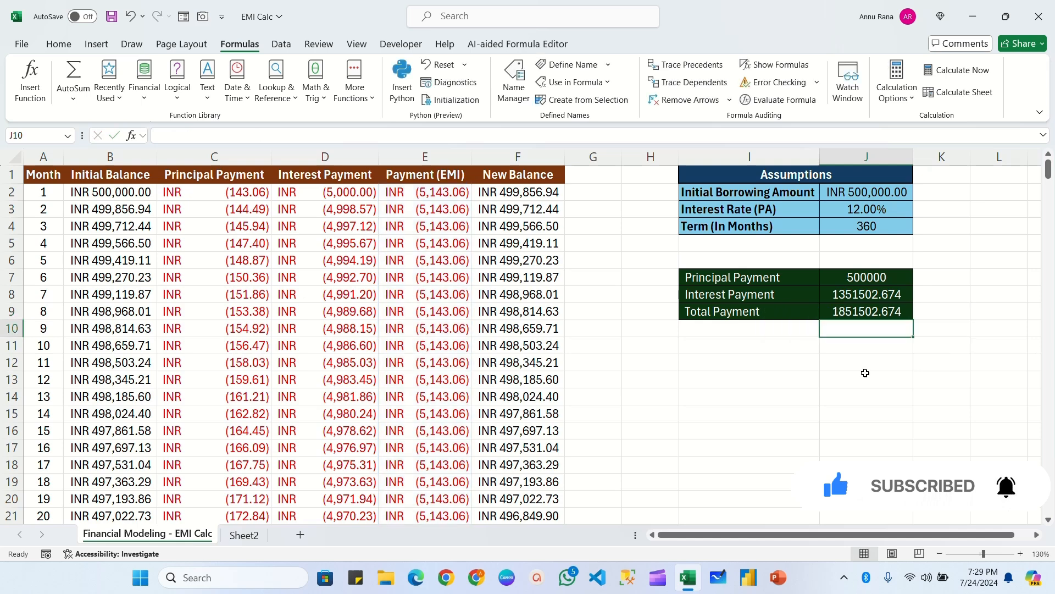
drag(880, 277, 890, 293)
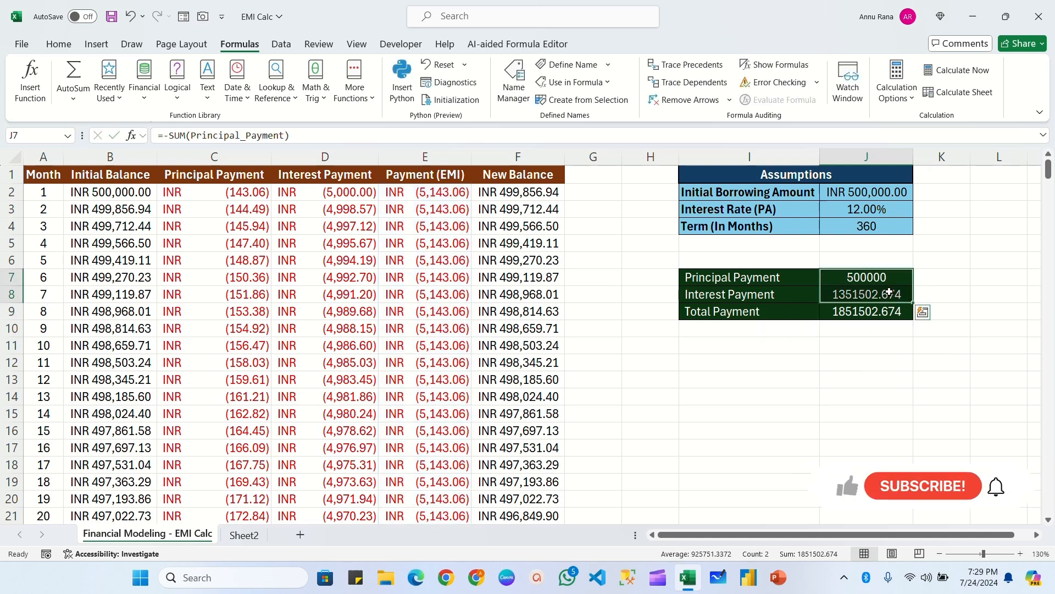
click(871, 312)
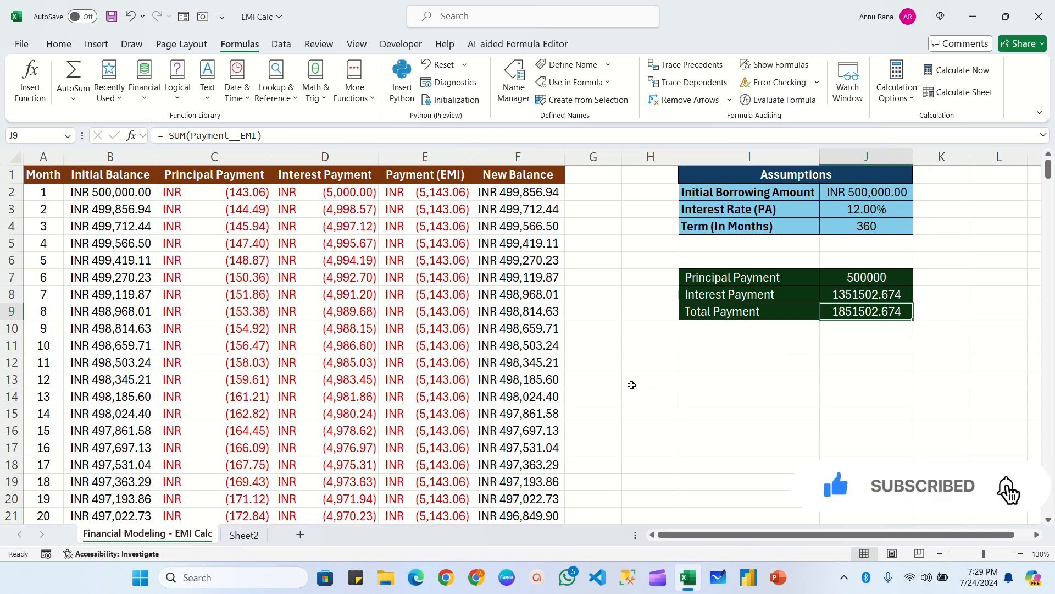
click(172, 190)
key(Right)
key(Right)
key(Right)
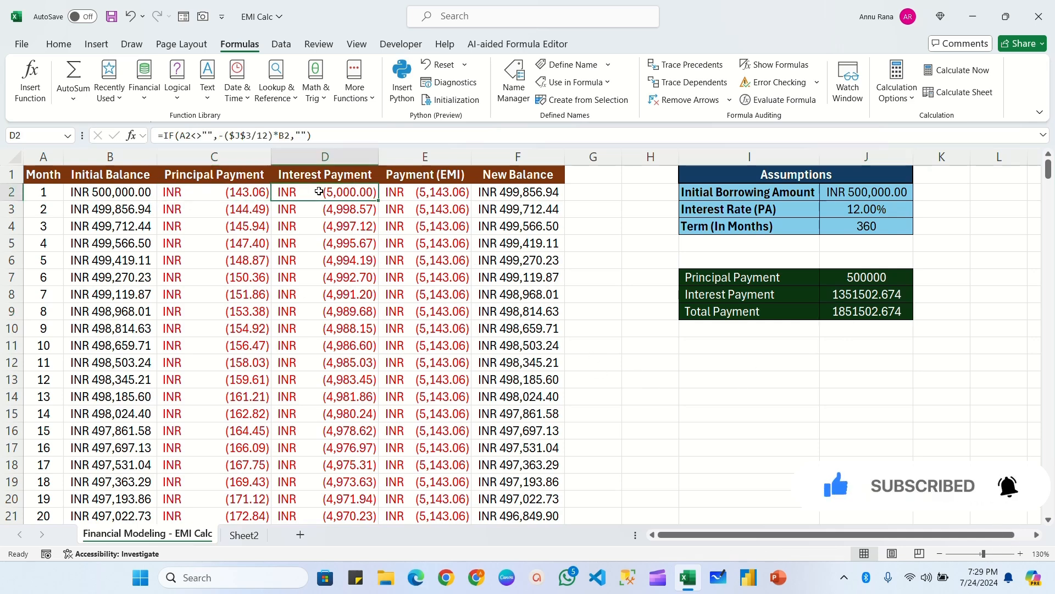
key(Down)
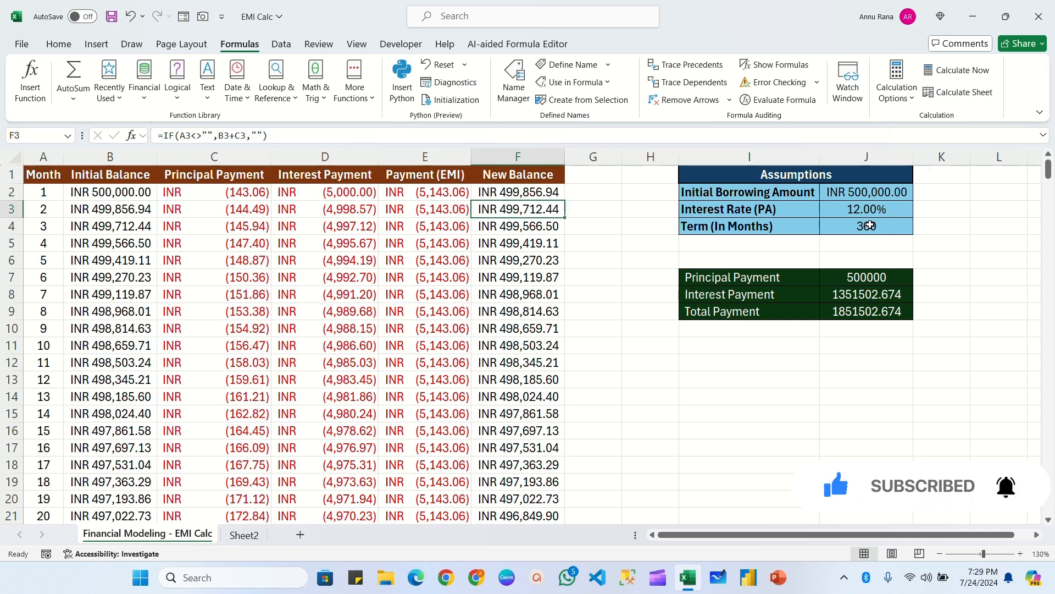
Step: Set the loan term in J4 to 120 months
click(871, 225)
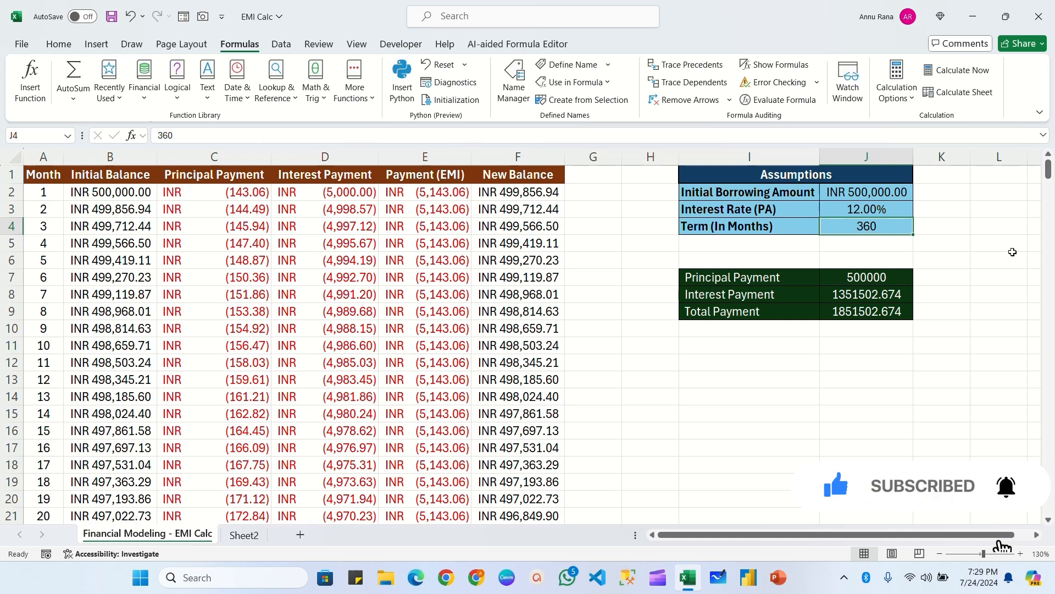
text(120)
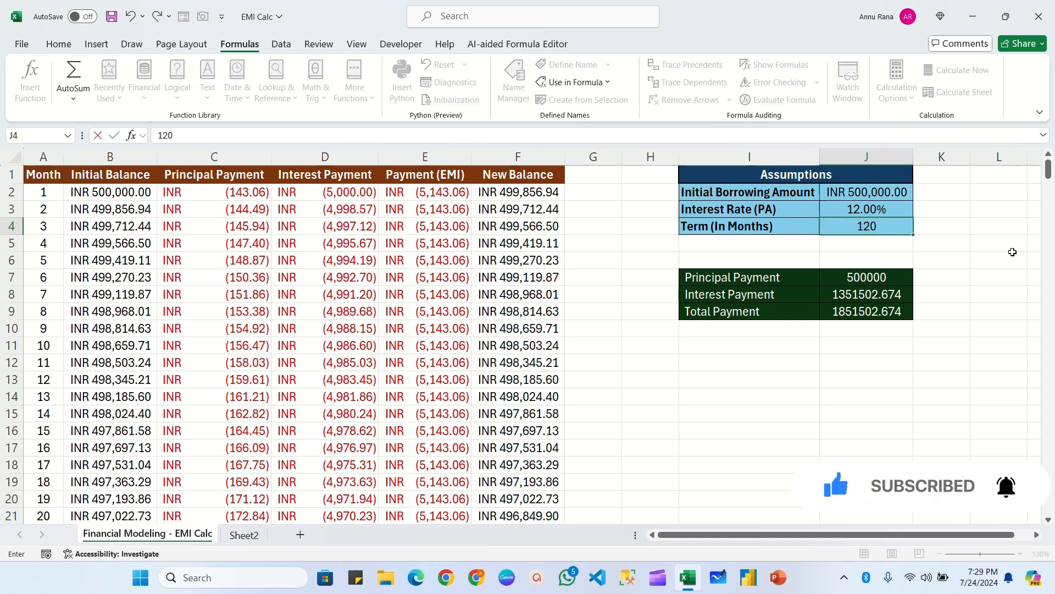
key(Return)
Step: Format the payment totals in J7:J9 as Accounting with the INR symbol
drag(866, 284, 860, 303)
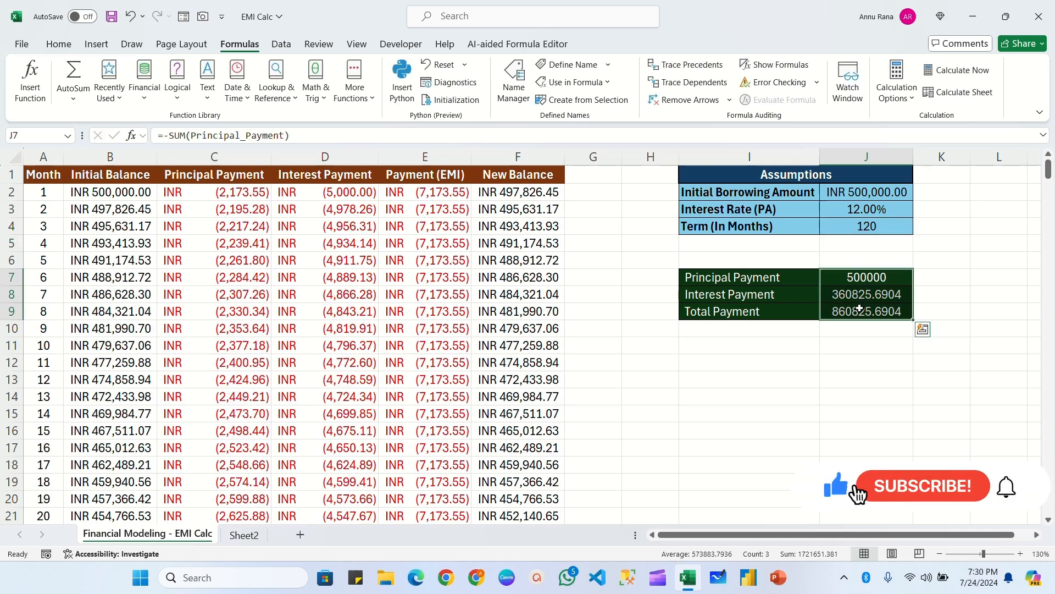
click(58, 44)
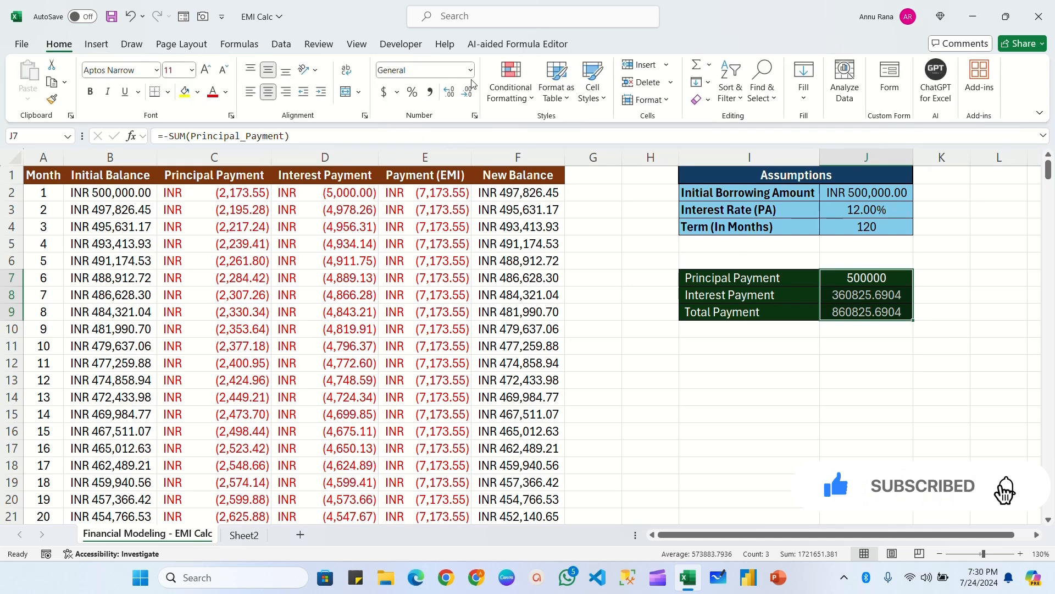
click(471, 69)
click(431, 169)
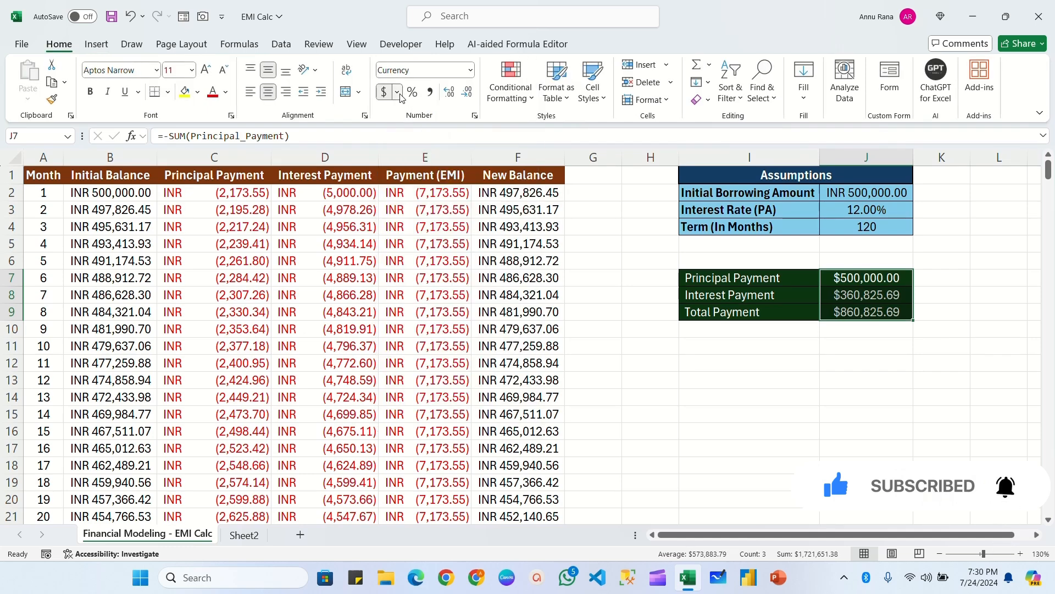
click(397, 92)
click(440, 210)
click(633, 152)
text(in)
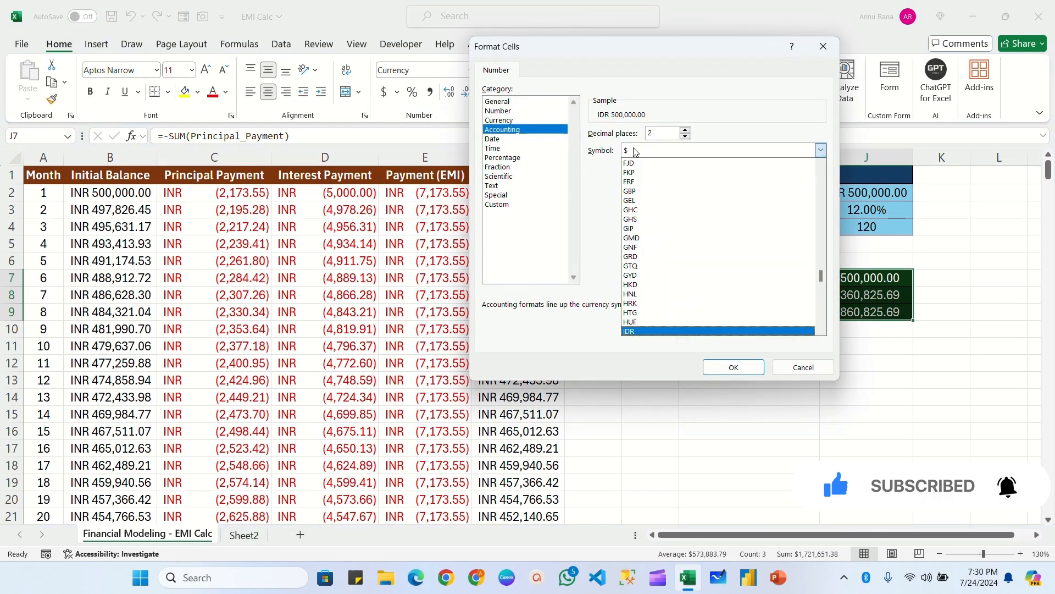
key(Return)
click(728, 371)
click(864, 343)
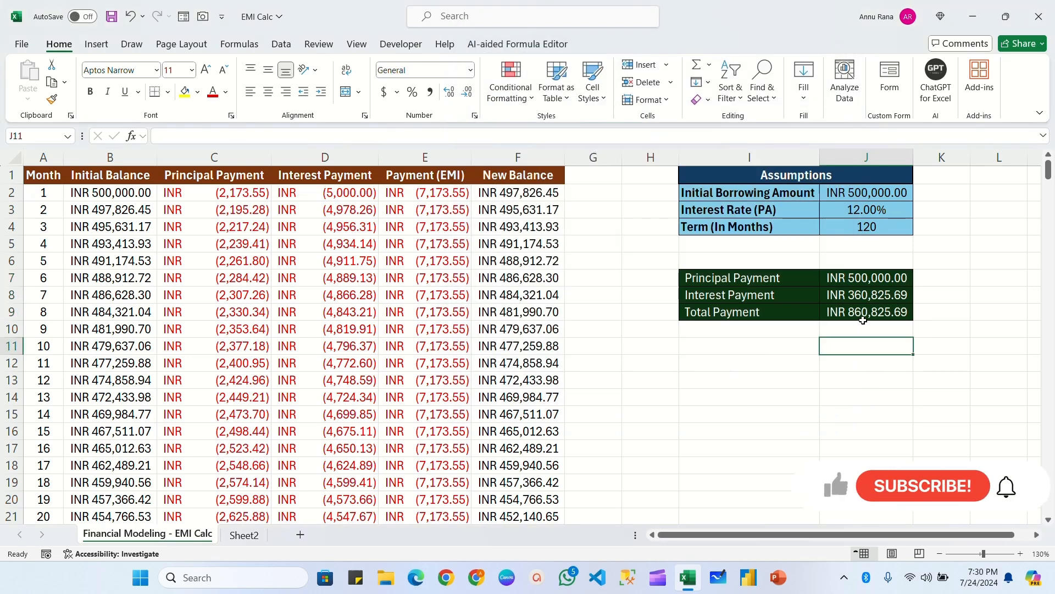
Step: Compare the payment totals in J7:J9 with the initial borrowing amount and inspect where the 120-month schedule ends
click(855, 278)
click(858, 328)
click(868, 189)
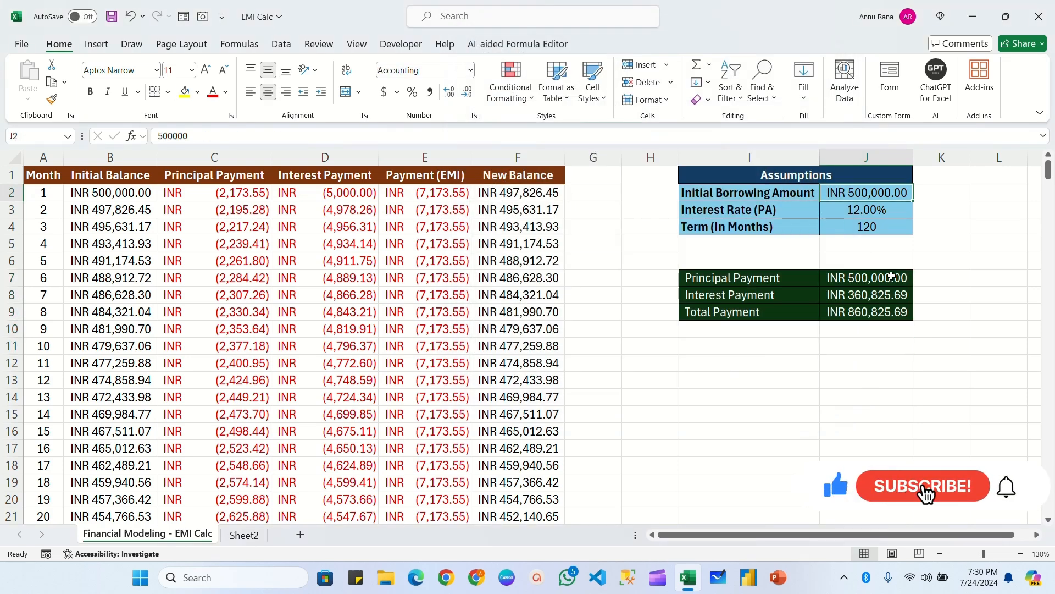
click(874, 278)
click(855, 299)
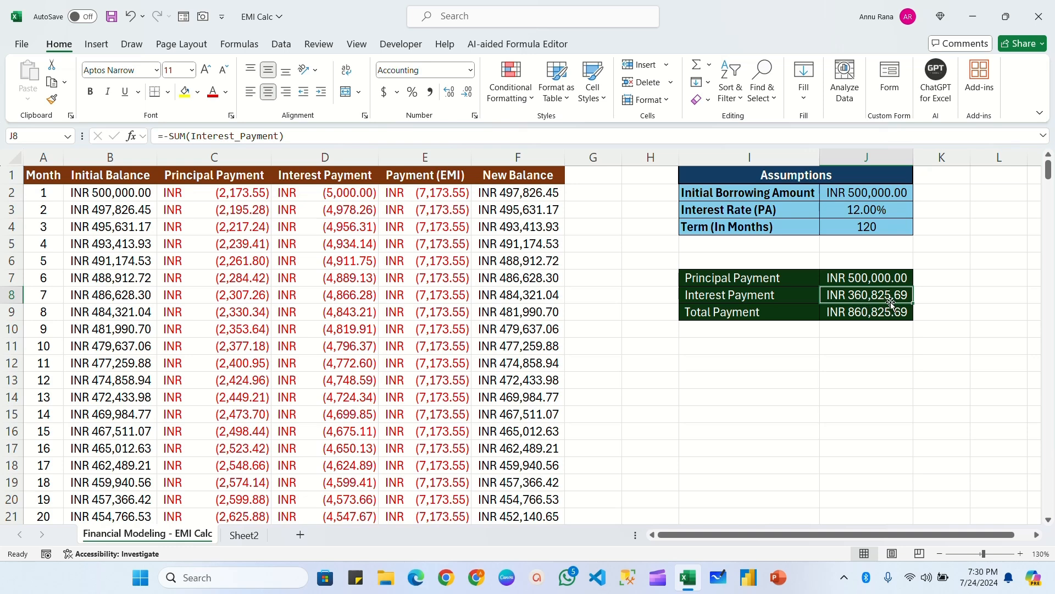
click(862, 317)
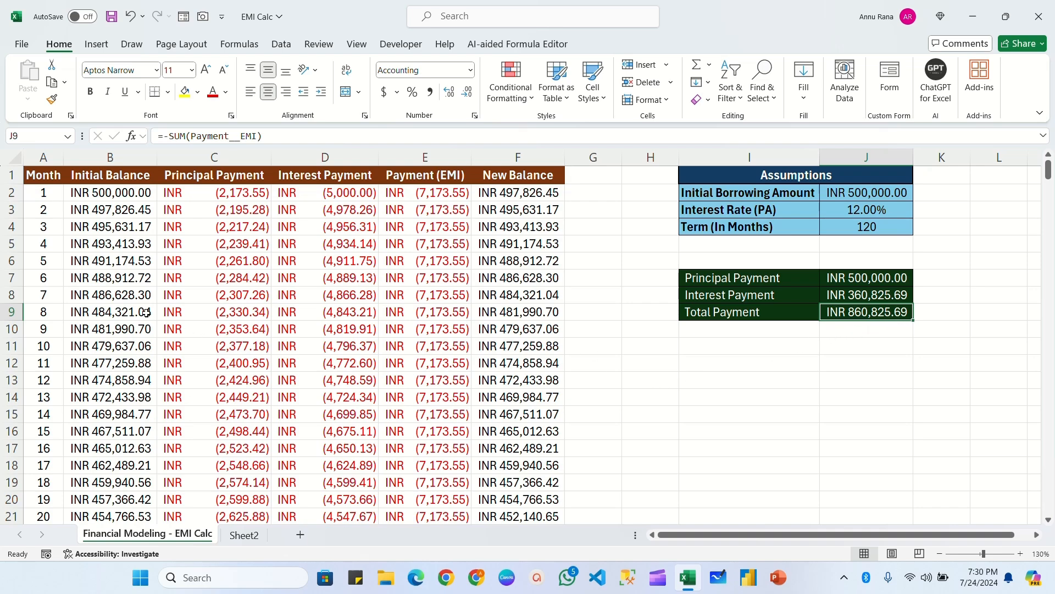
scroll(146, 313, down, 20)
scroll(222, 314, up, 2)
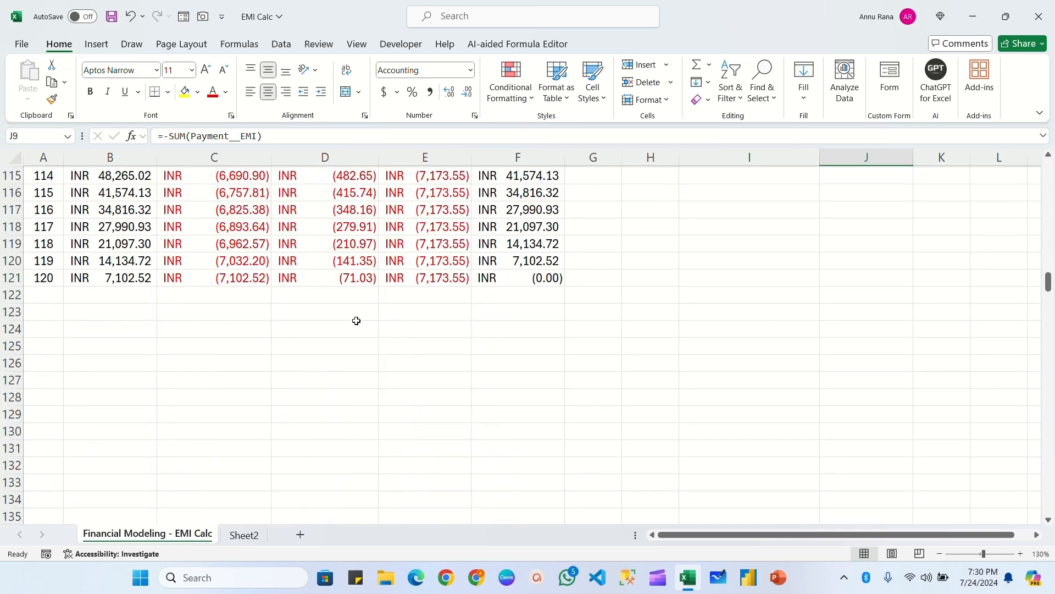
scroll(853, 205, up, 20)
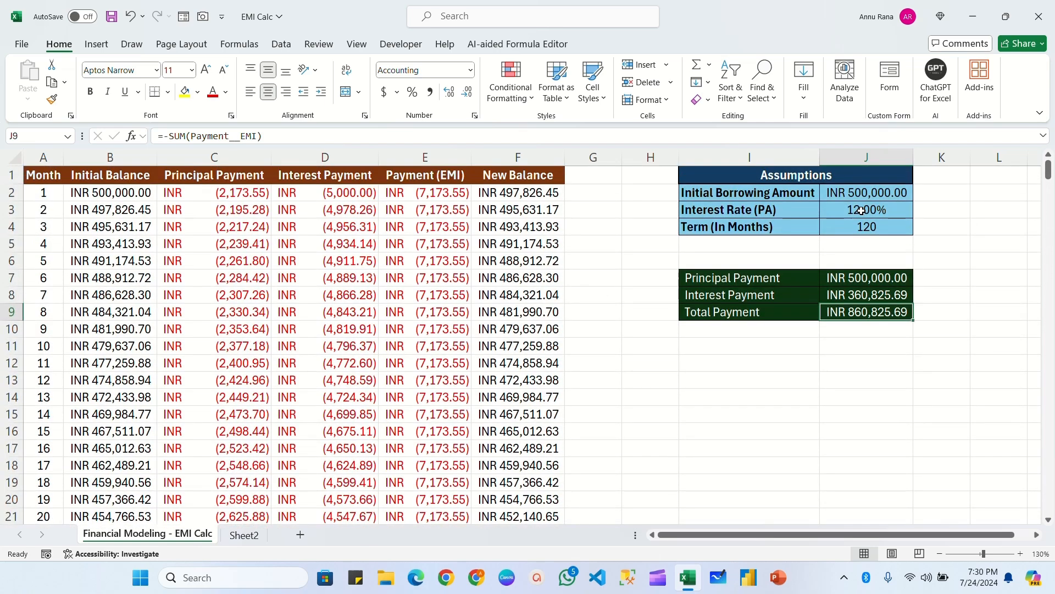
Step: Set the loan term in J4 to 180 months
click(874, 230)
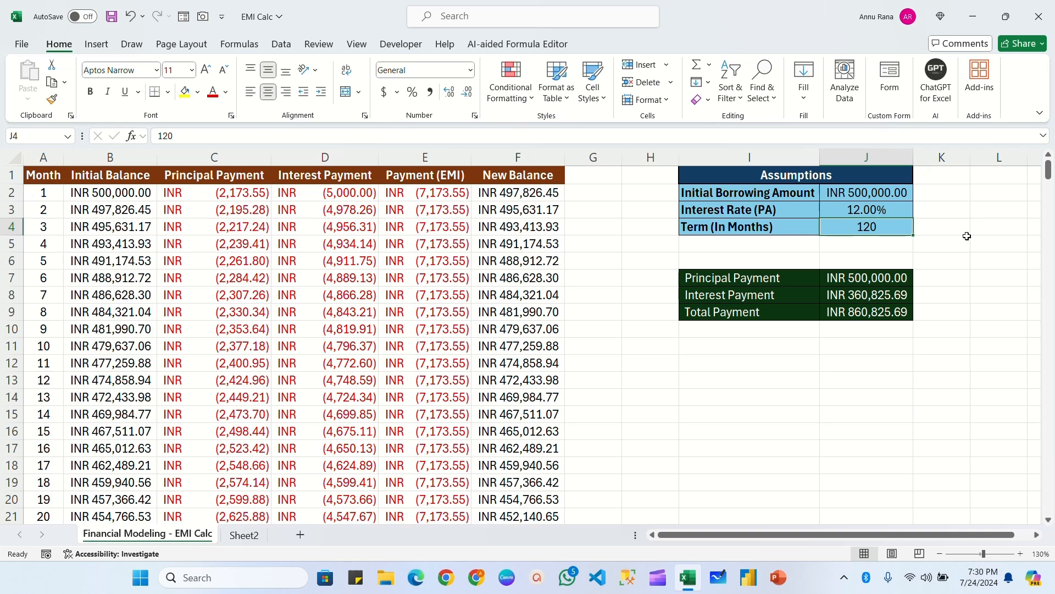
text(18)
key(Return)
Step: Examine the principal, interest and total payment summaries and the schedule rows for the 180-month term
click(829, 363)
click(878, 283)
click(869, 297)
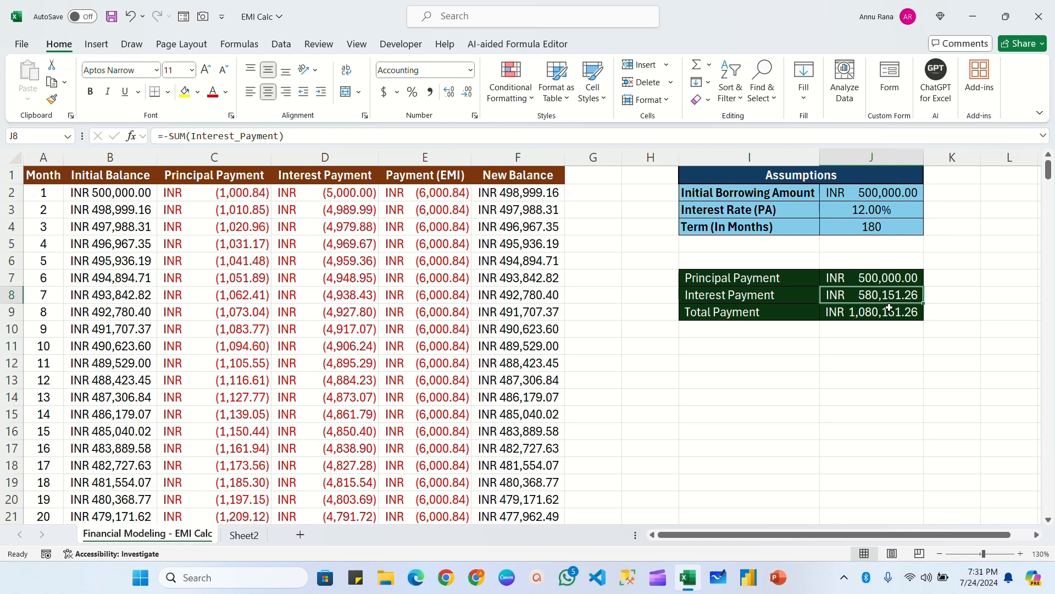
click(878, 282)
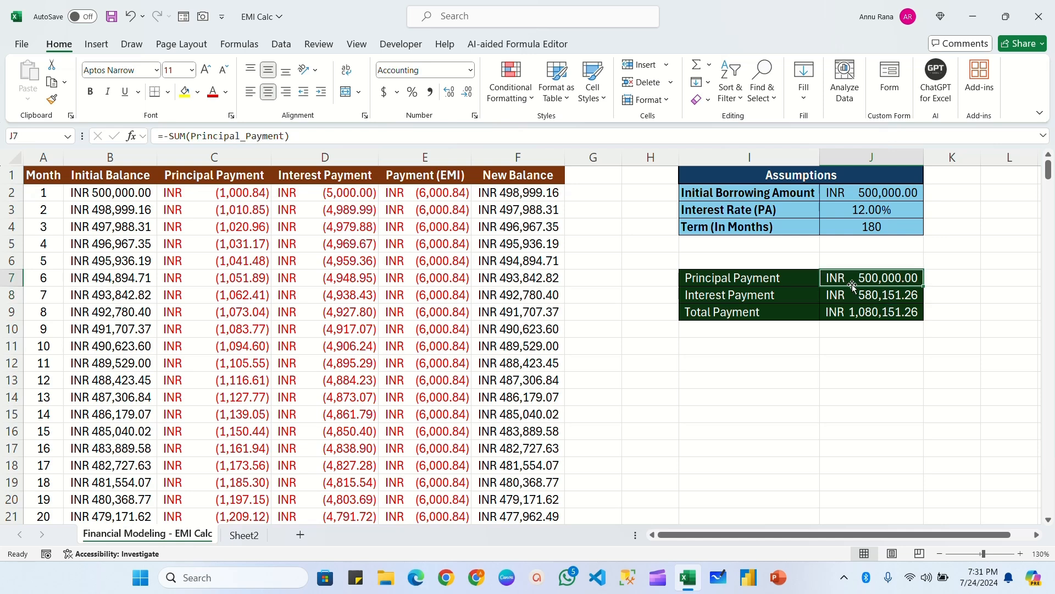
click(859, 316)
scroll(273, 353, down, 20)
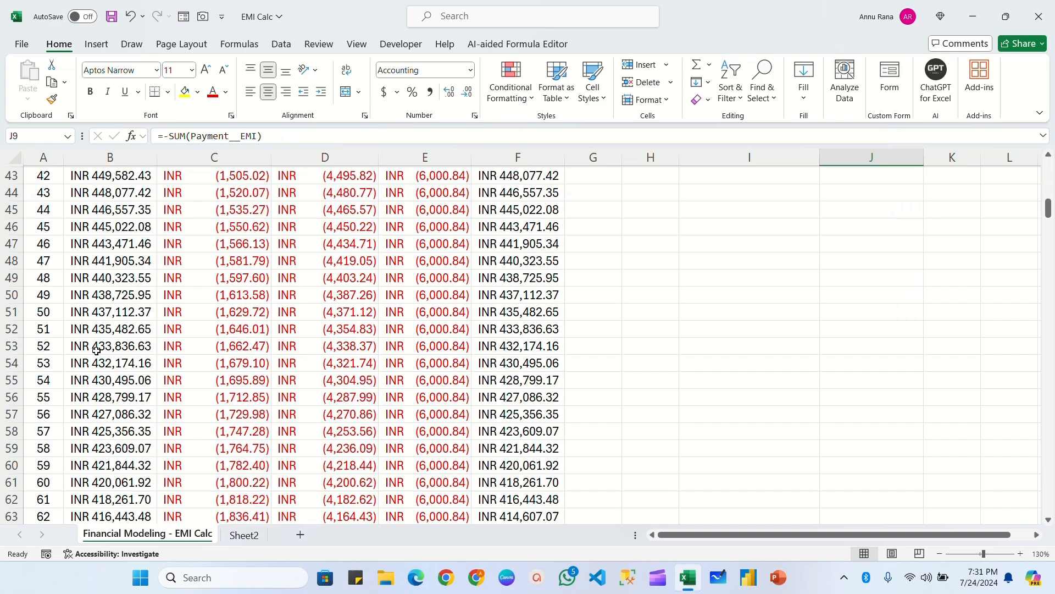
scroll(293, 353, down, 8)
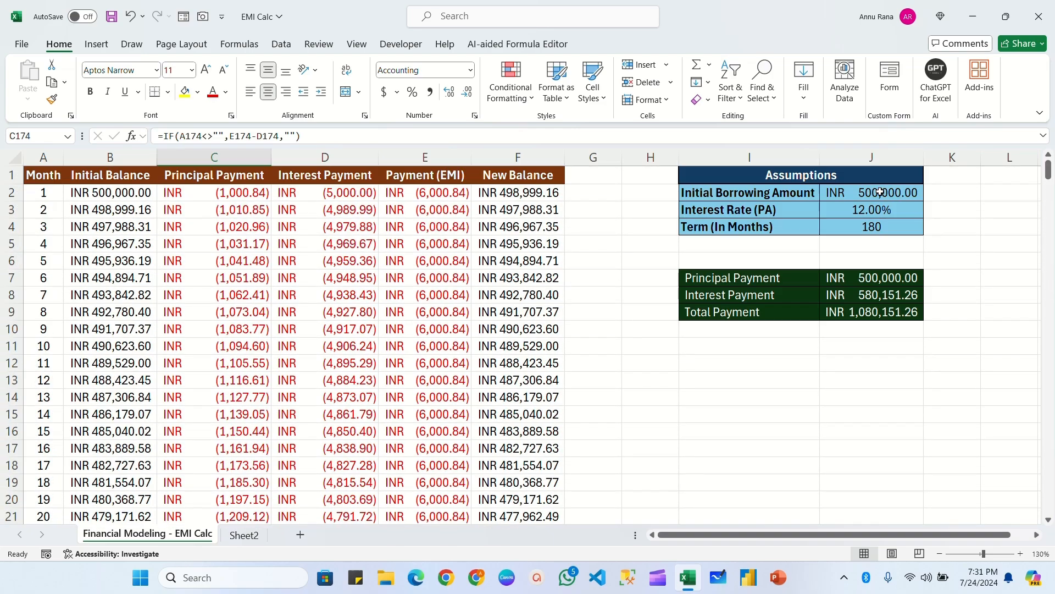
Step: Set the initial borrowing amount in J2 to 1,000,000
click(880, 192)
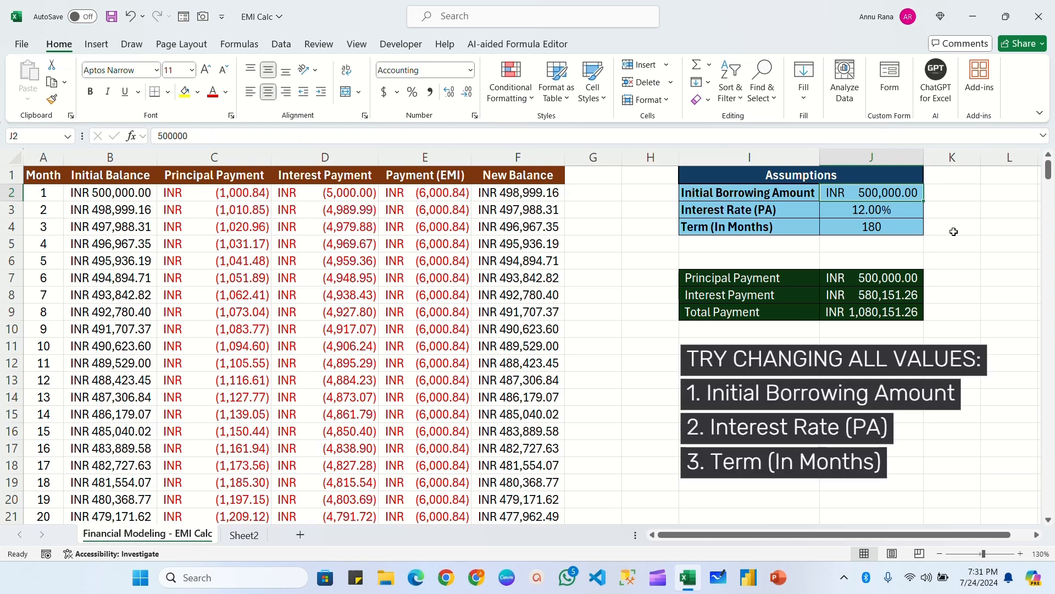
text(1,000,000)
key(Return)
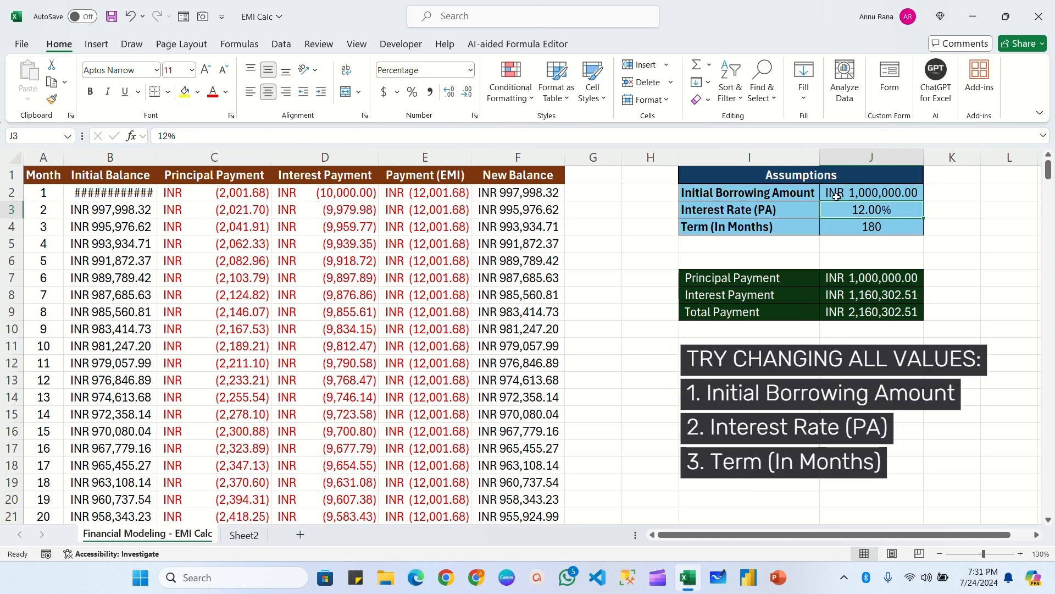
Step: Review the assumptions and payment totals for the new loan amount, and widen column B to fit the first initial balance
click(886, 195)
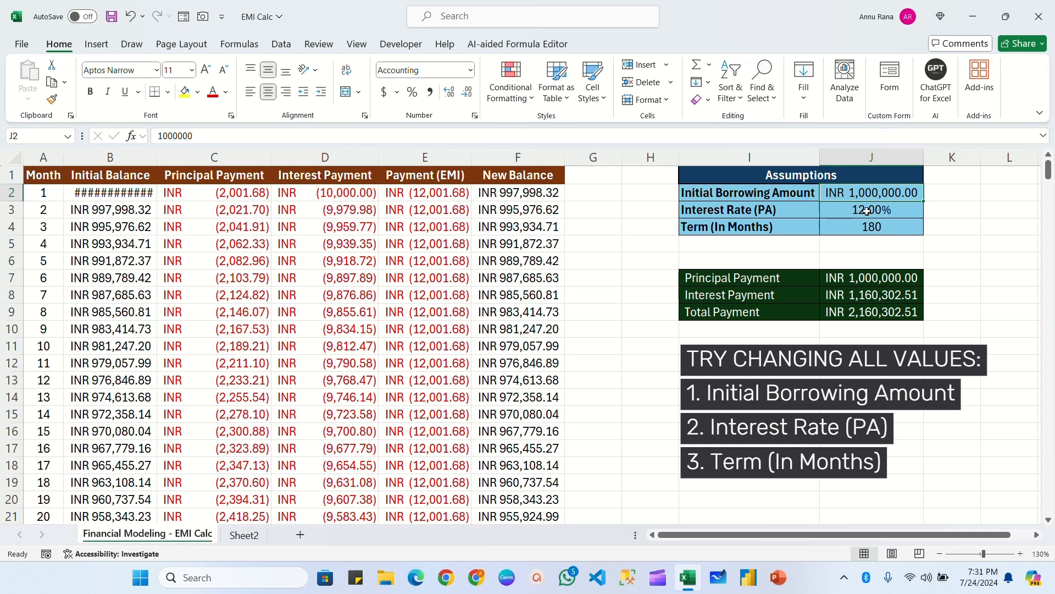
click(867, 212)
click(889, 232)
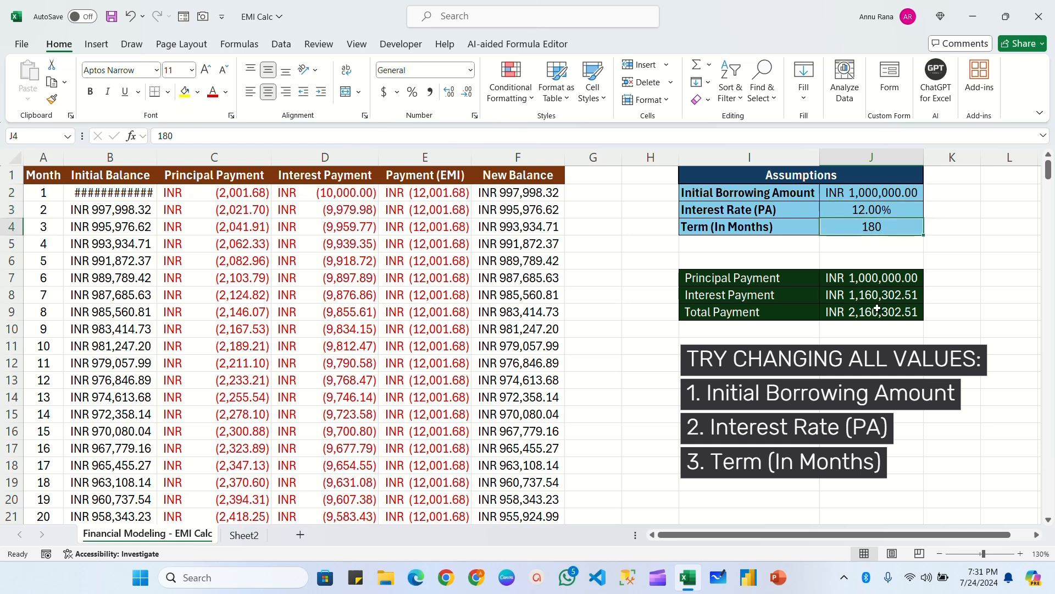
click(877, 280)
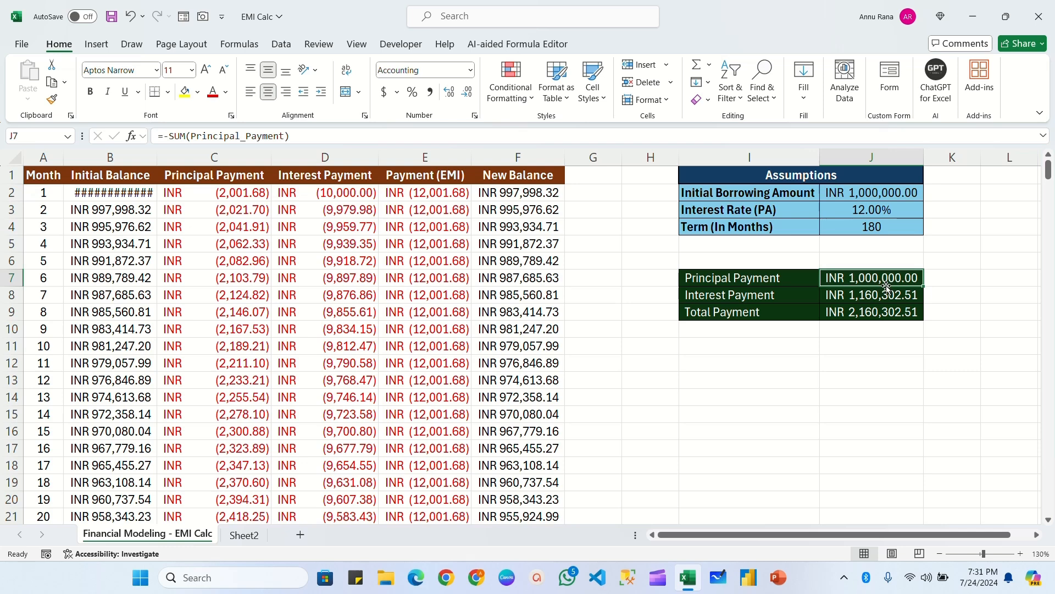
click(866, 299)
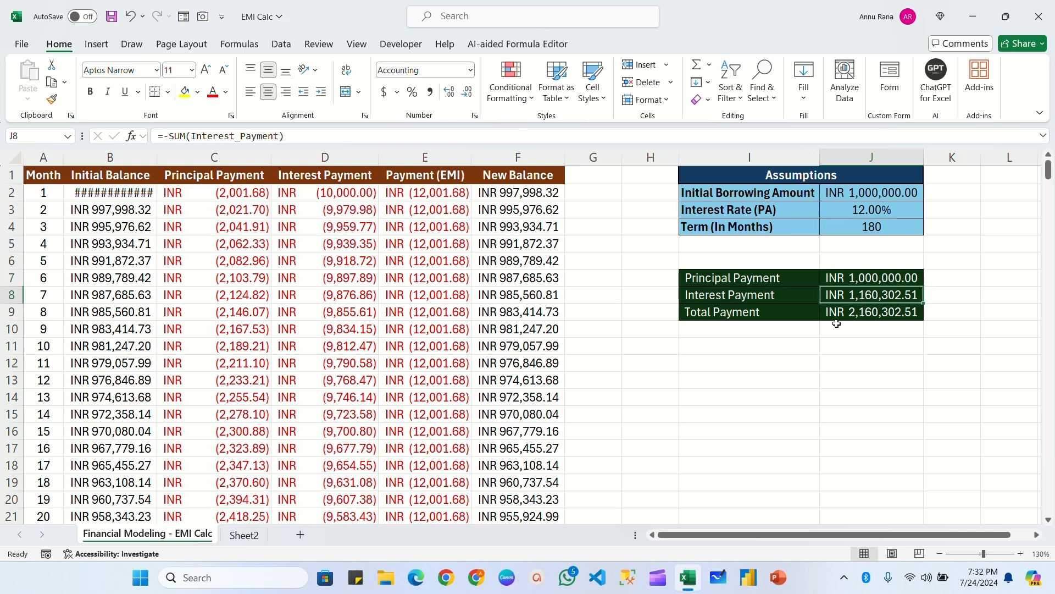
click(861, 317)
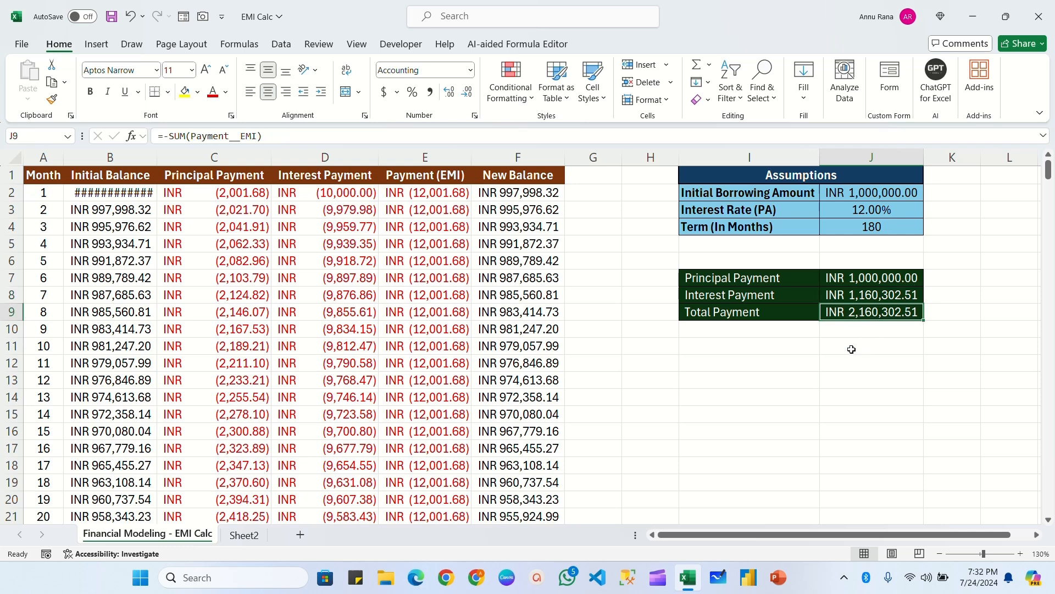
click(636, 402)
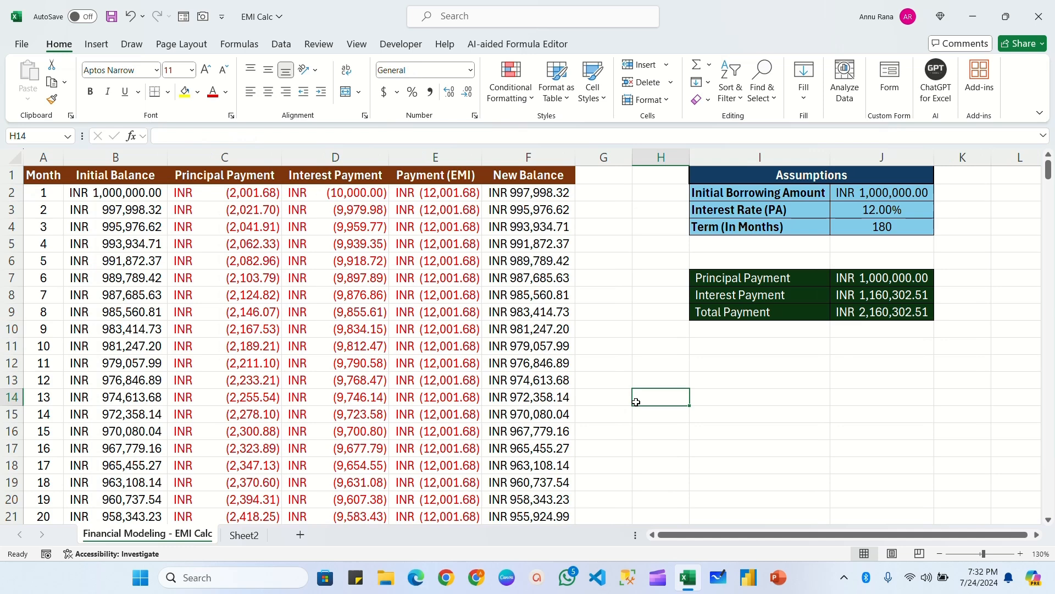